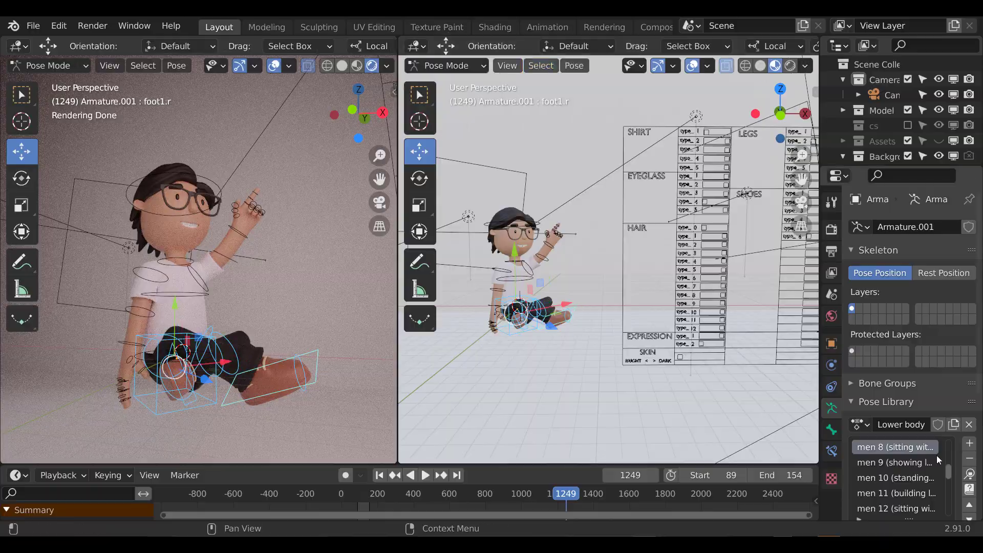
Apply a chair-sitting pose from the Lower body pose library to the character.
click(896, 447)
click(969, 473)
click(895, 462)
click(969, 474)
Unhide the Assets collection, with 8 iPad (pose 8) disabled and 12 balloon chair (pose 12).001 enabled in the viewports.
drag(964, 165, 965, 263)
click(844, 141)
drag(819, 153, 598, 154)
scroll(819, 183, down, 1)
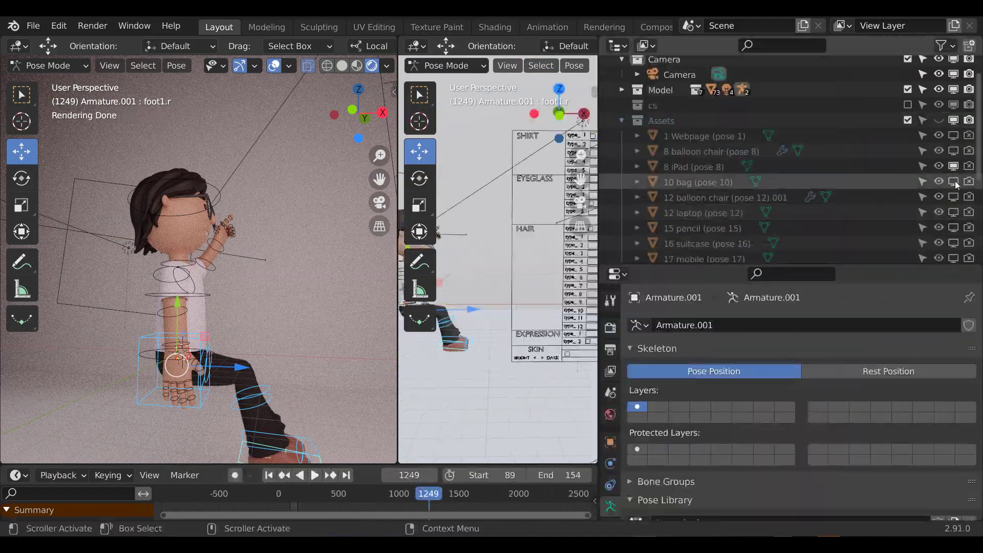
click(953, 167)
click(938, 121)
scroll(781, 187, down, 4)
click(953, 111)
Switch to Object Mode, select the pink balloon chair under the character and rotate it to fit the seated pose.
middle_drag(231, 327, 255, 358)
click(50, 66)
click(54, 88)
click(138, 379)
click(22, 178)
drag(220, 367, 196, 363)
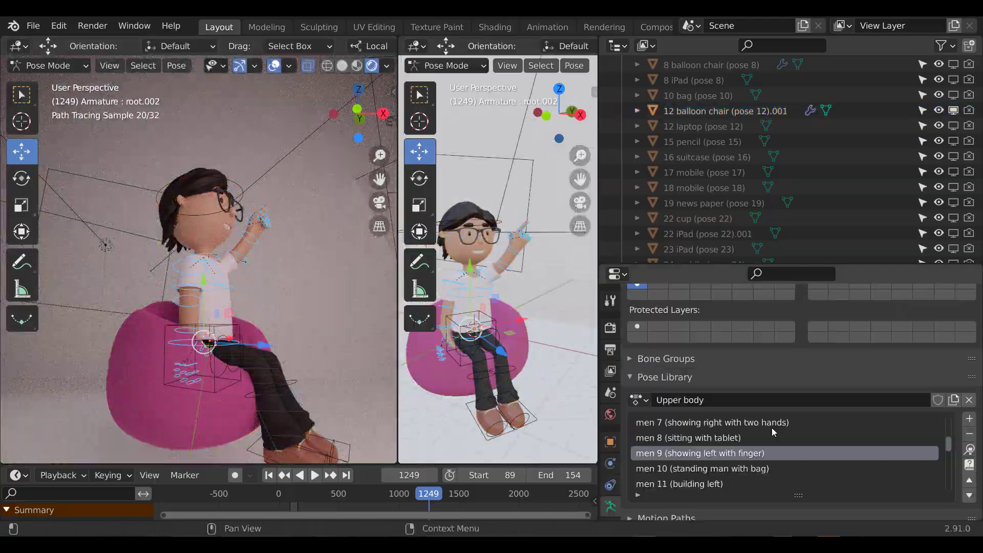
Apply the men 14 (building up) pose from the Upper body pose library to the character.
scroll(773, 433, down, 5)
click(773, 453)
click(968, 449)
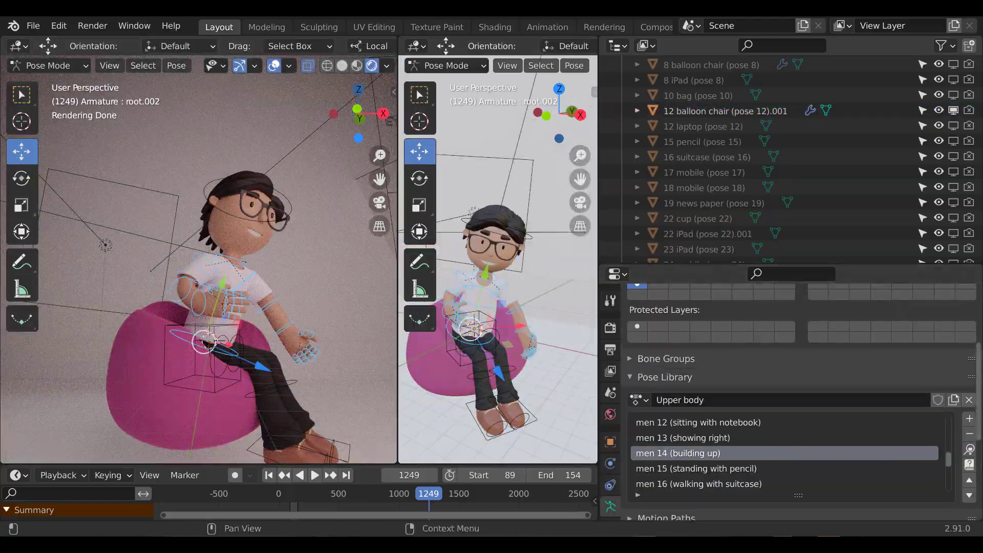
Apply the men 19 upper body pose to the character and enable the 19 news paper (pose 19) asset in the viewports.
scroll(773, 450, down, 5)
click(773, 453)
click(968, 450)
scroll(947, 184, down, 2)
click(953, 162)
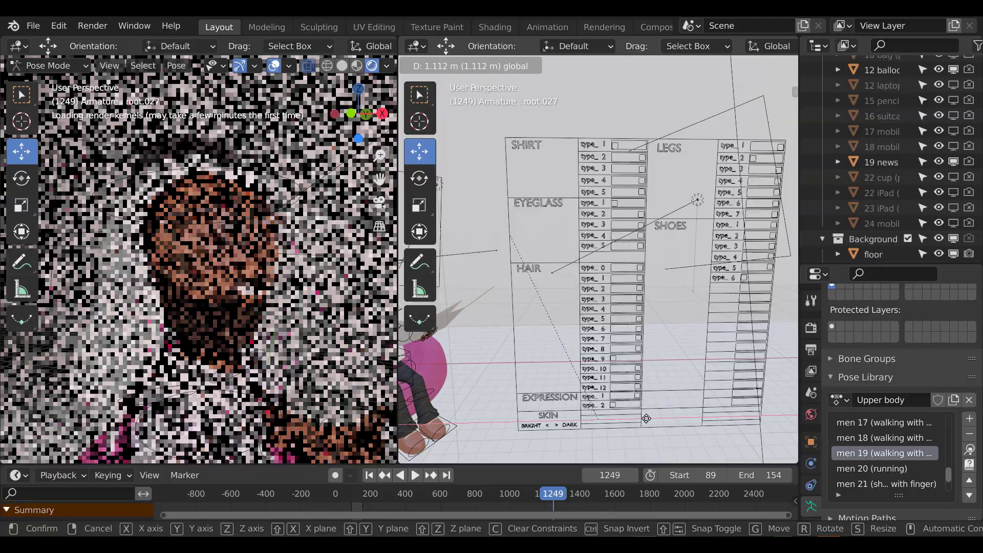
Slide type controls on the character's control board to change its appearance options.
click(645, 418)
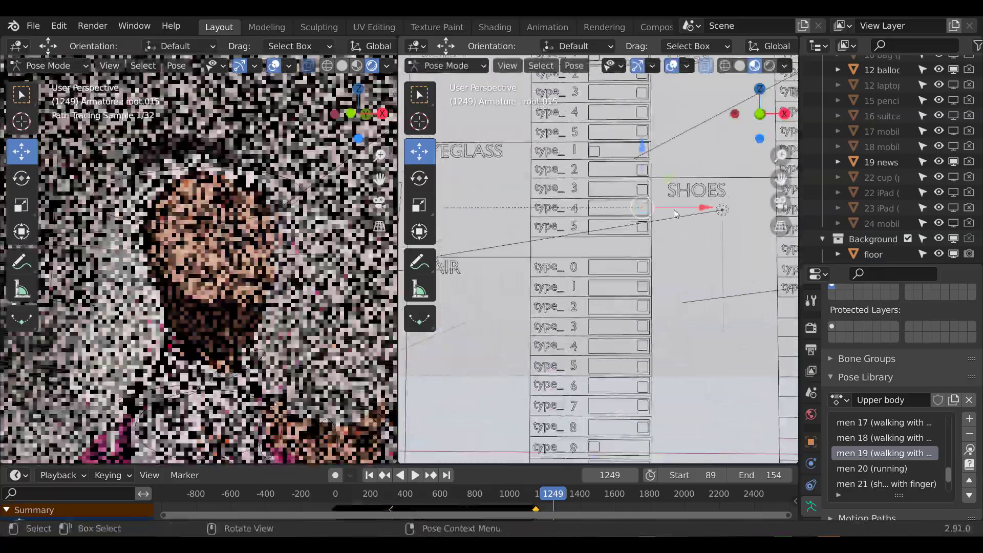
click(599, 306)
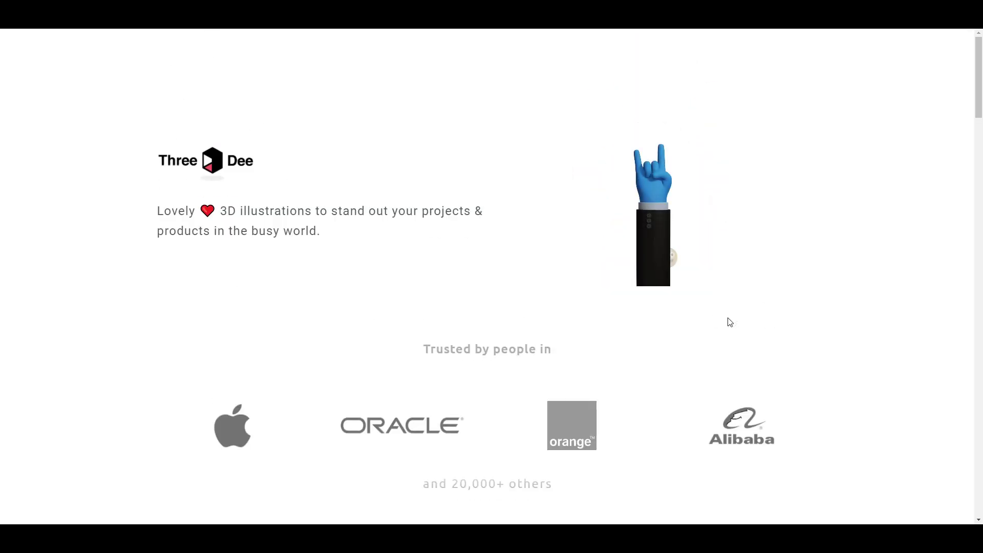
Switch to the Three Dee website, review the library's "What is inside?" section and bring up the Avatarz product page.
scroll(730, 322, down, 10)
scroll(729, 322, down, 10)
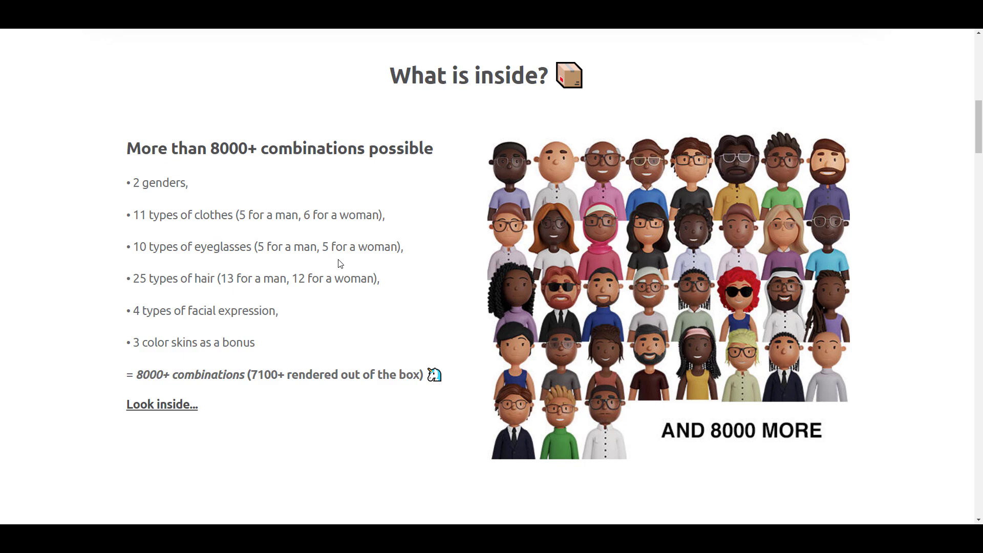
scroll(338, 259, up, 5)
scroll(338, 259, down, 6)
scroll(338, 259, up, 1)
key(ctrl+Tab)
key(ctrl+Tab)
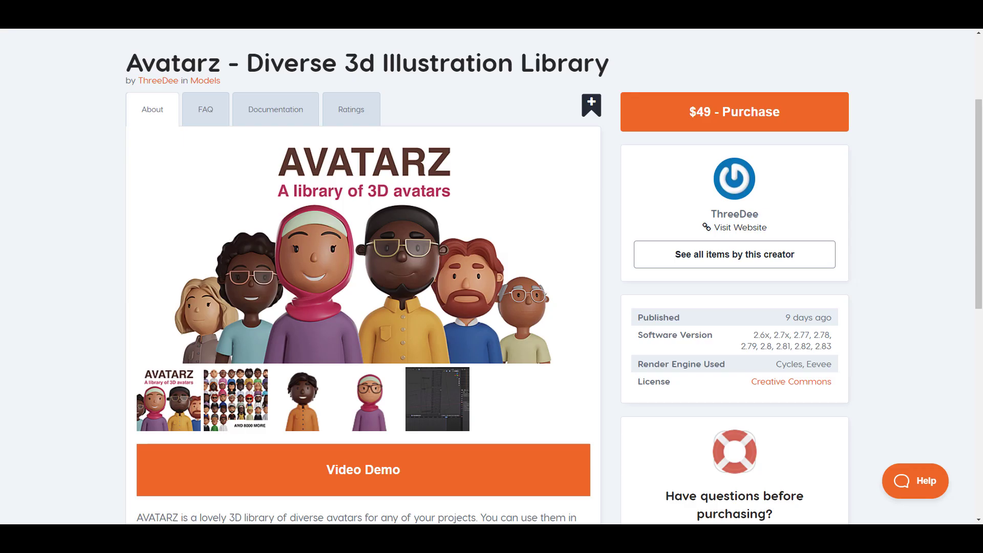
Browse the Three Dee store page and examine its Characterz, HANDZ, ICONZ and AVATARZ library listings and prices.
key(alt+Left)
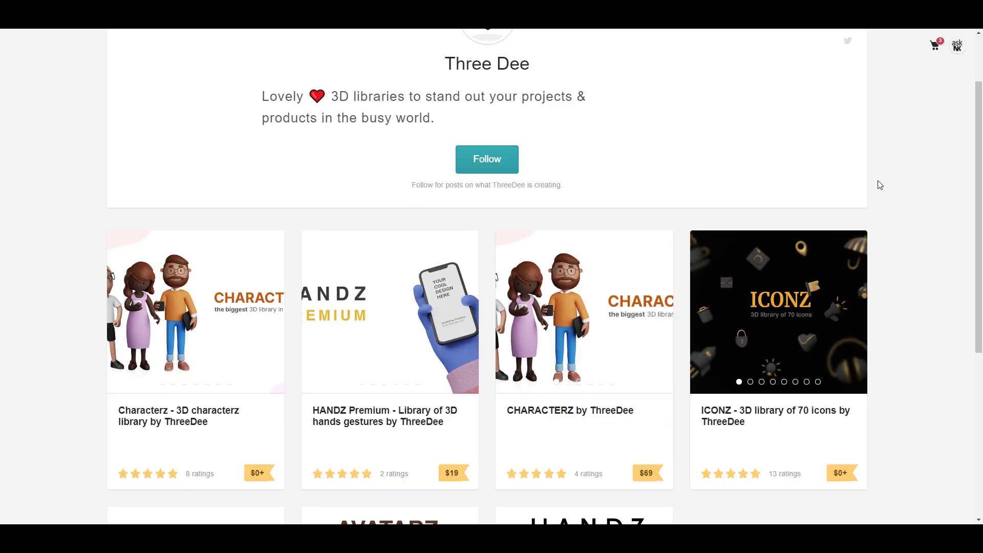
scroll(879, 188, down, 3)
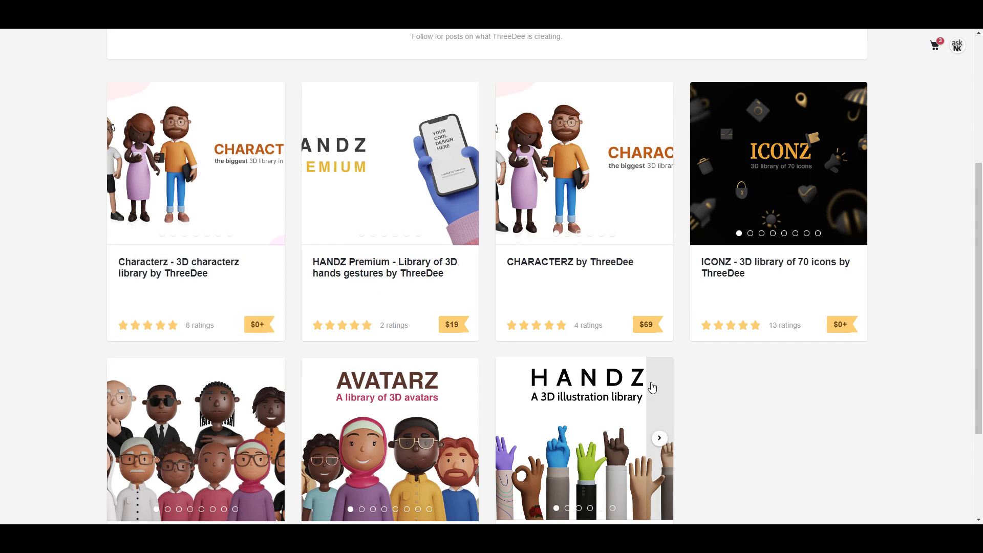
scroll(748, 358, down, 3)
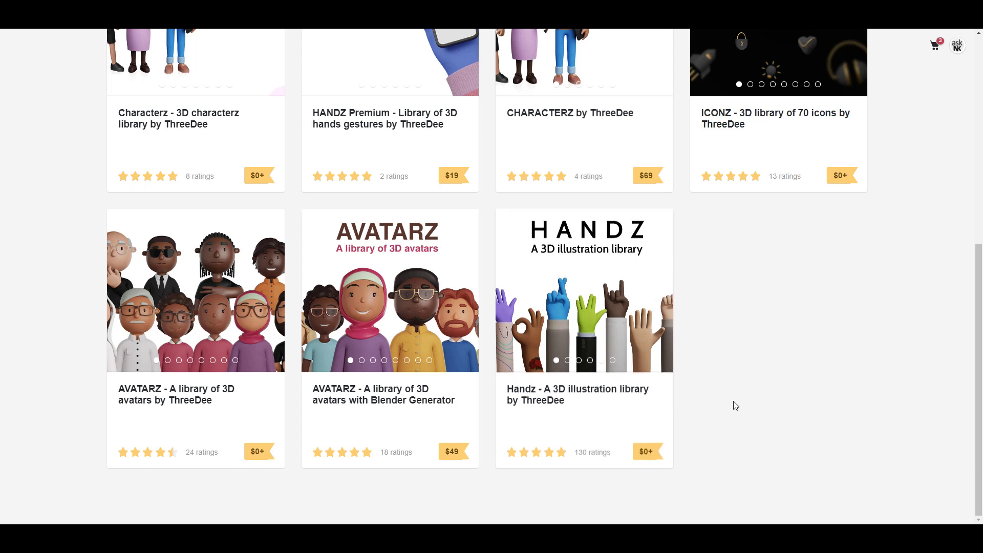
scroll(735, 406, up, 2)
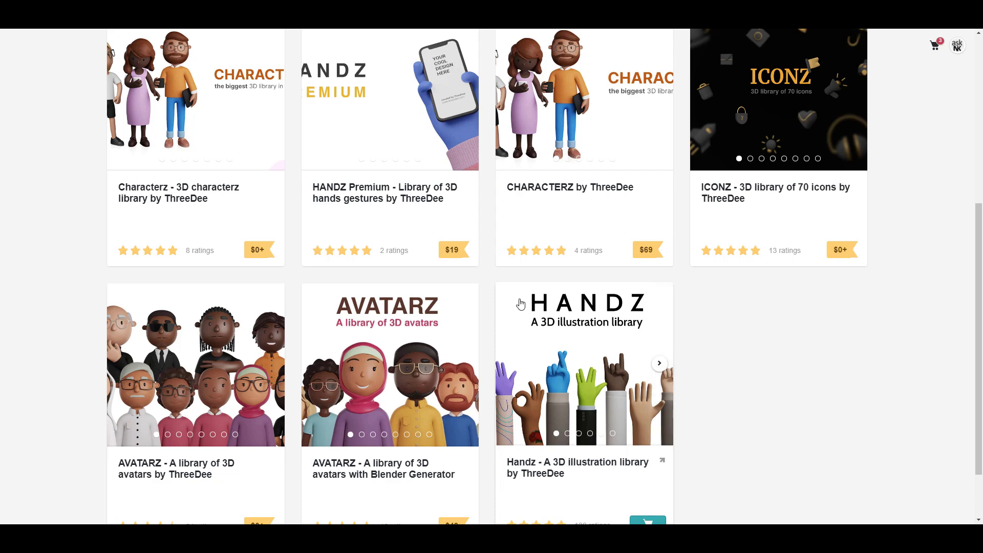
mouse_move(387, 209)
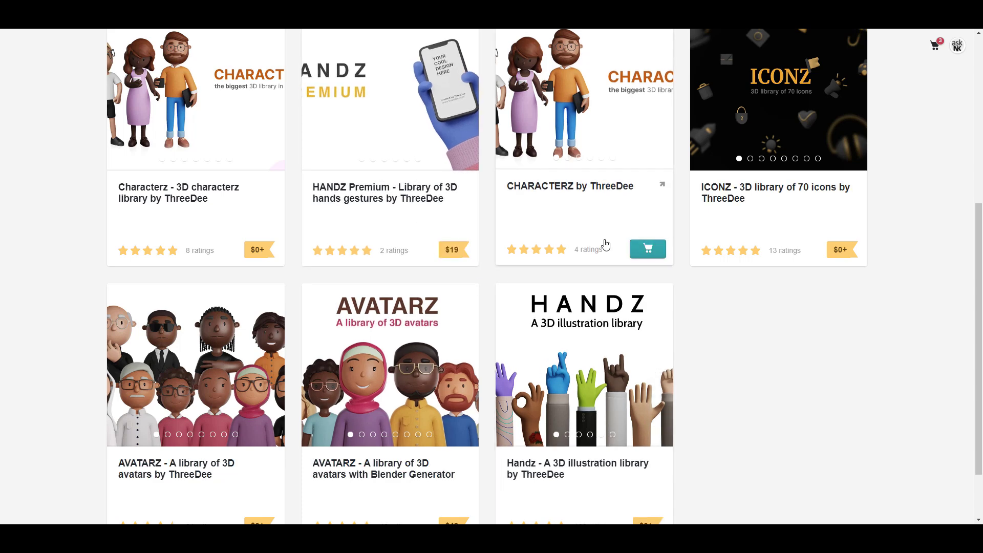
scroll(417, 434, down, 1)
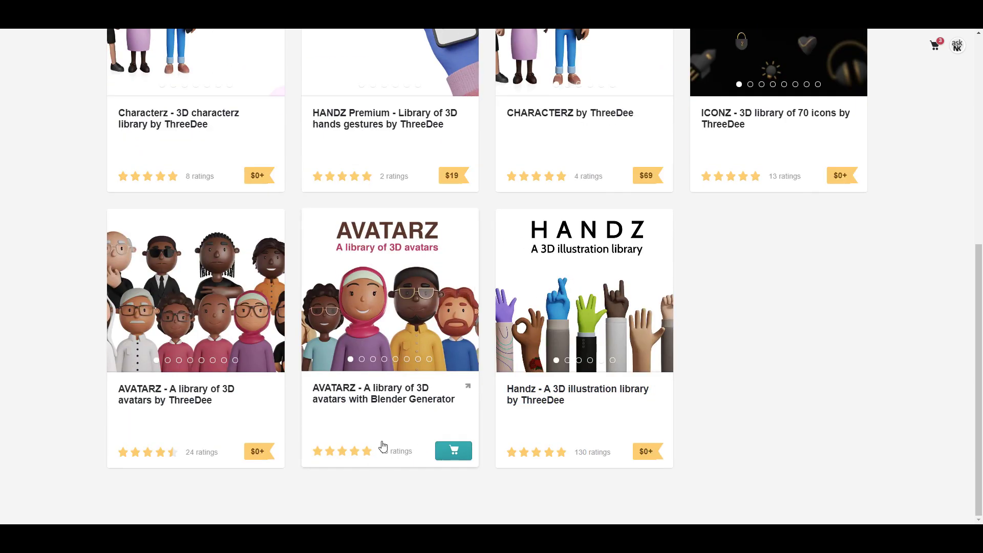
scroll(871, 448, up, 2)
scroll(871, 448, up, 2)
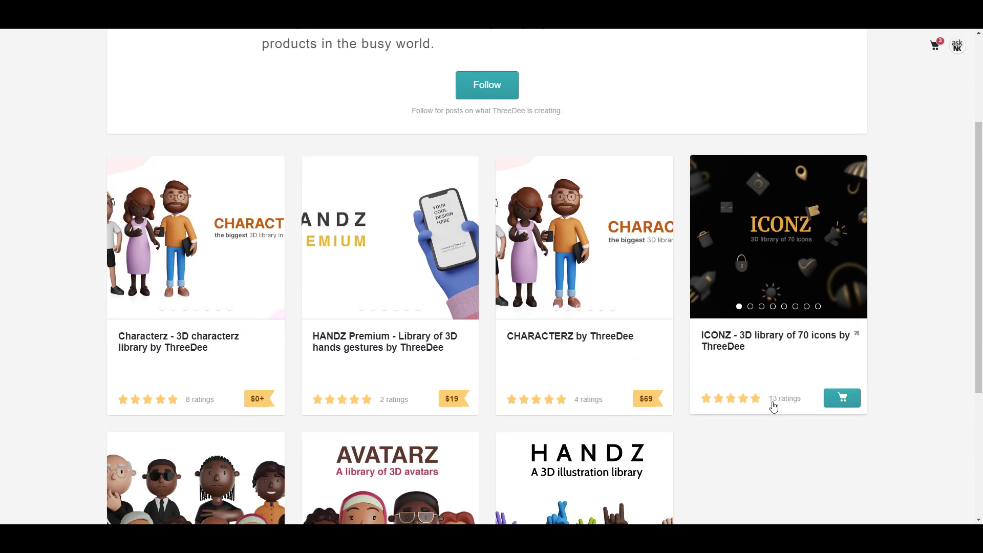
mouse_move(449, 278)
mouse_move(586, 242)
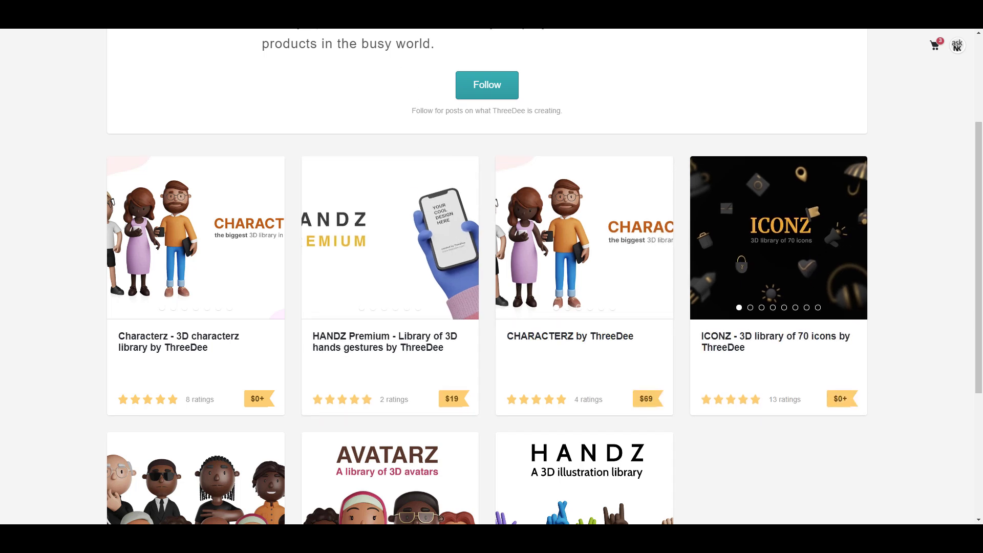
scroll(487, 277, up, 3)
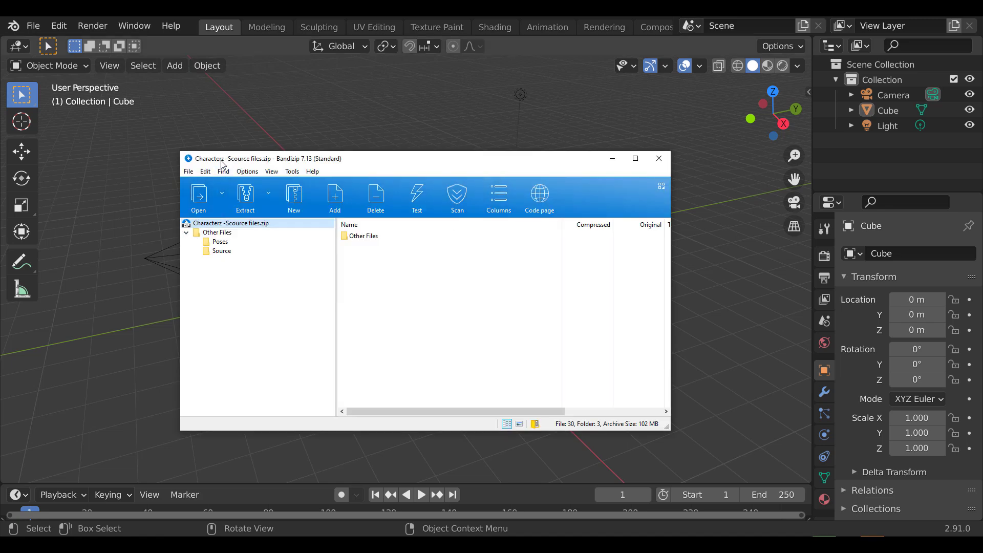
Show the Source folder in the Characterz -Scource files.zip archive and move the archive window clear of the Blender viewport.
drag(221, 162, 243, 146)
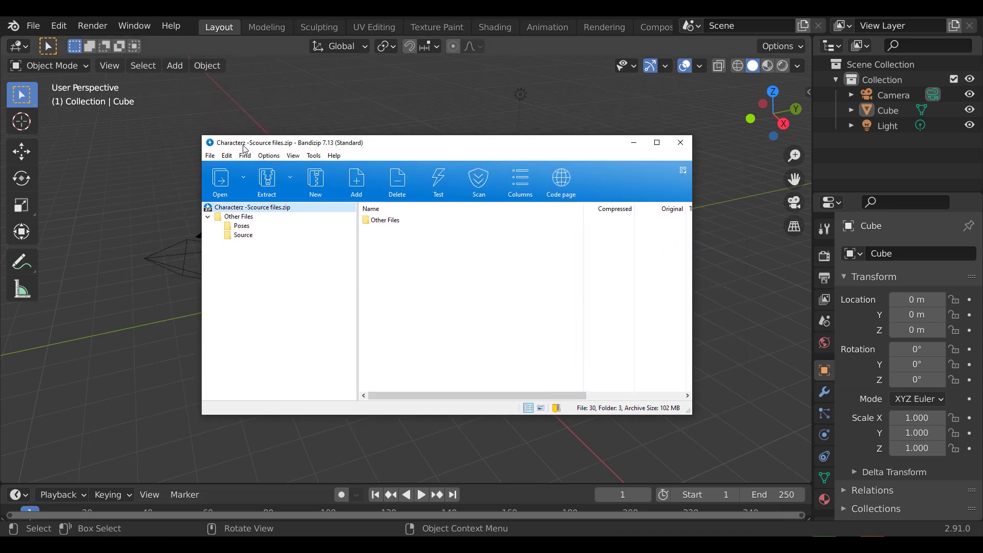
click(239, 237)
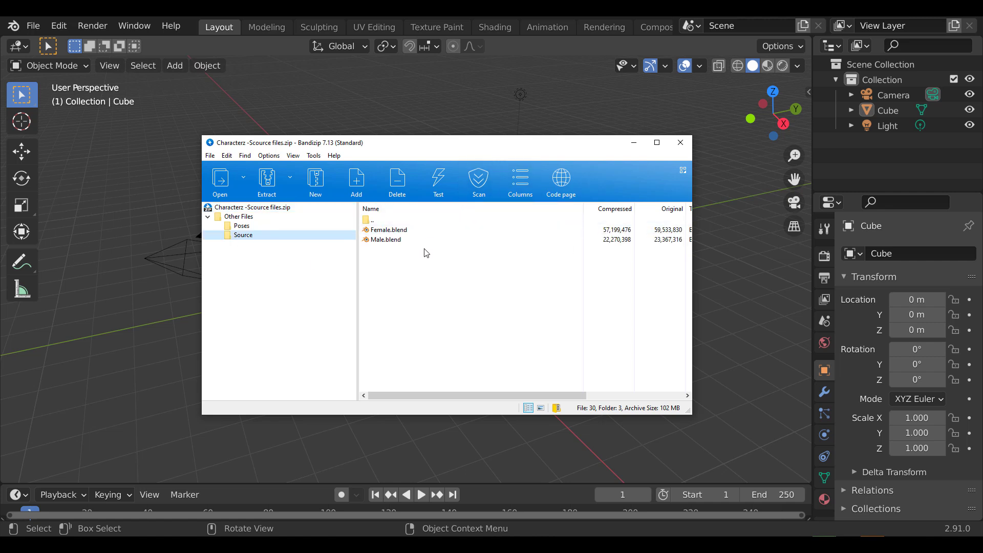
click(405, 231)
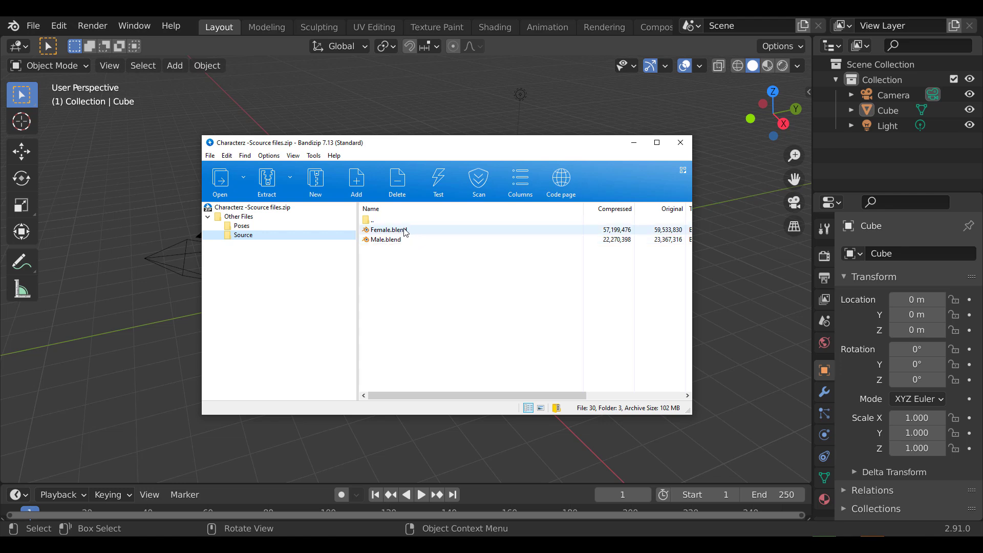
drag(481, 150, 265, 138)
click(189, 229)
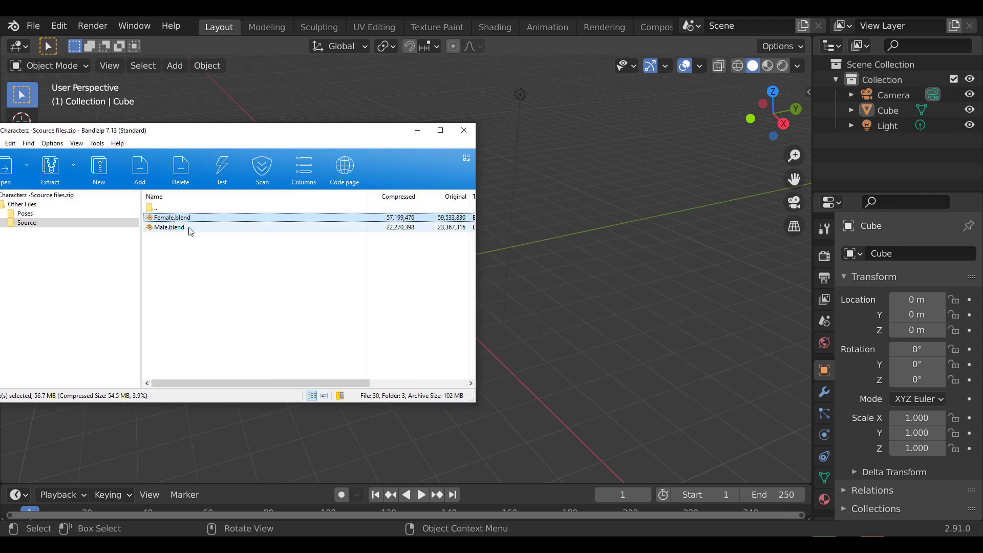
Open Male.blend from the archive in Blender, discarding the untitled scene's changes.
drag(189, 228, 603, 236)
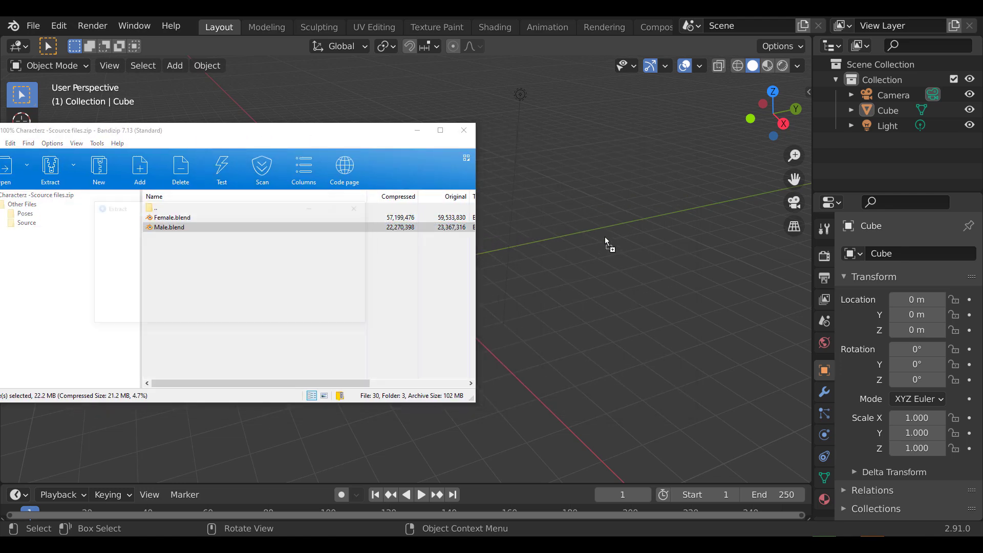
click(557, 238)
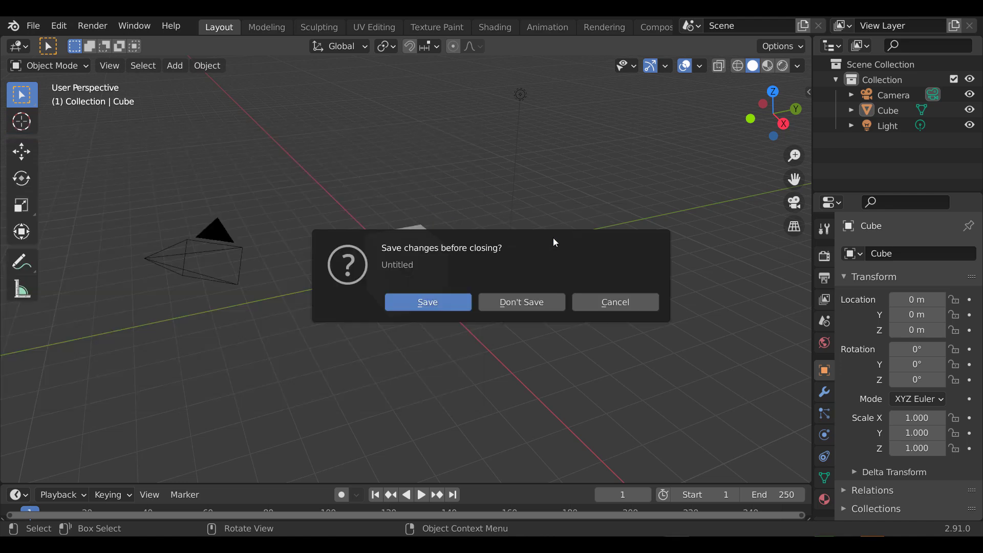
click(523, 300)
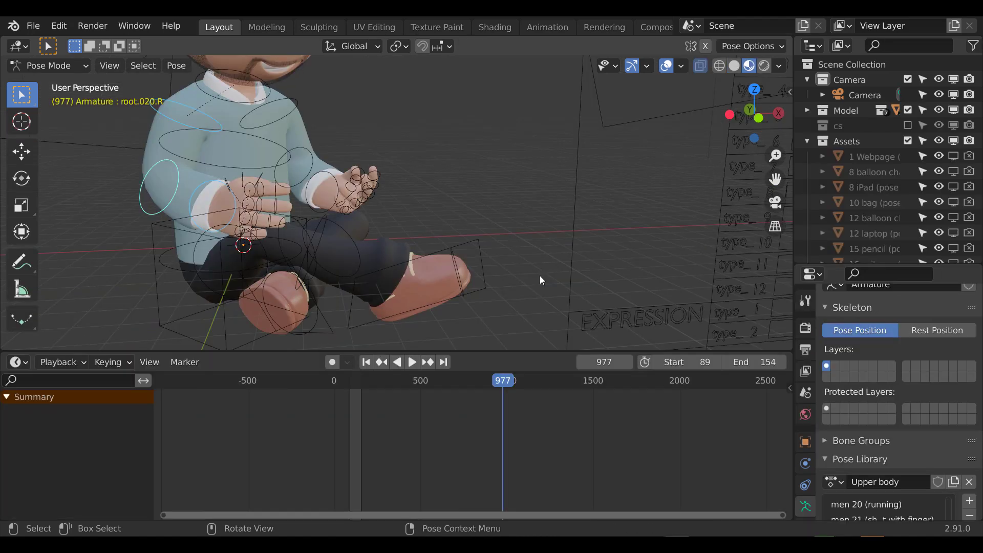
Examine the seated male character and the control board beside it from several angles and through the scene camera.
scroll(515, 240, down, 3)
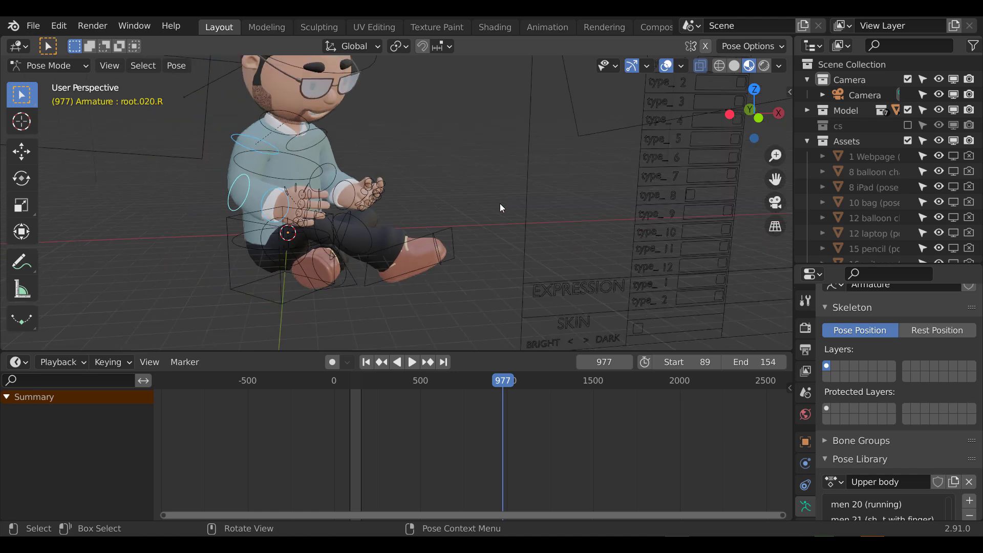
middle_drag(496, 199, 426, 169)
scroll(517, 183, down, 1)
scroll(419, 237, up, 2)
scroll(469, 197, down, 3)
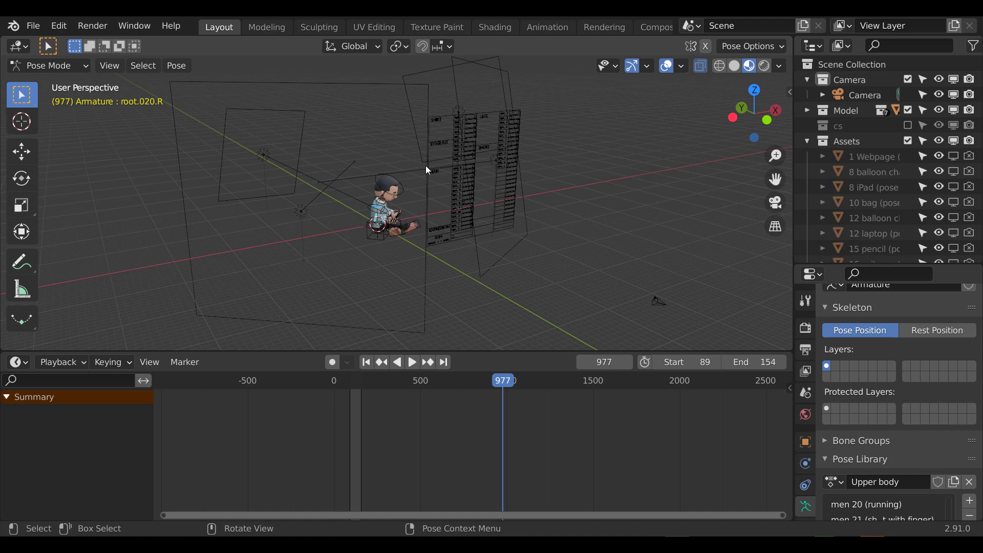
key(KP_0)
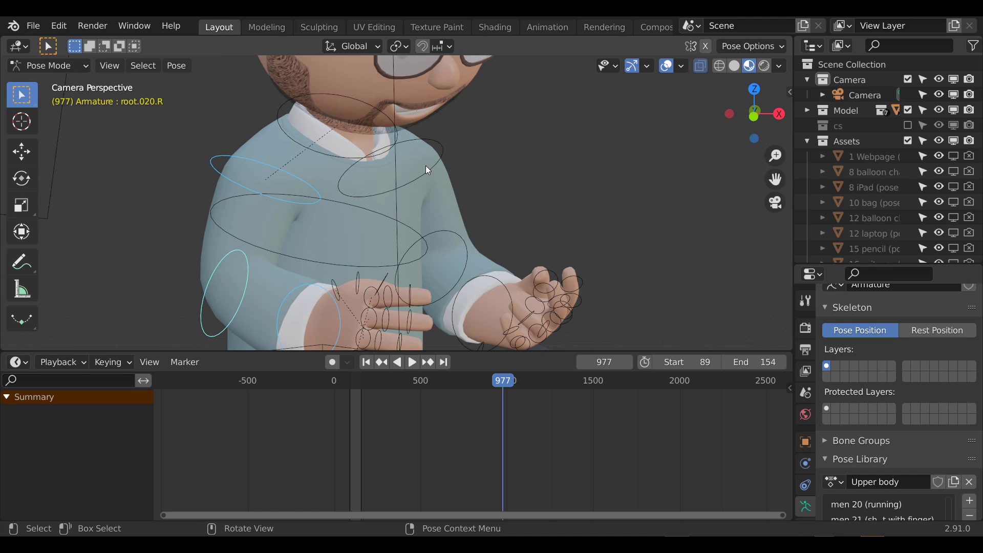
scroll(426, 165, down, 6)
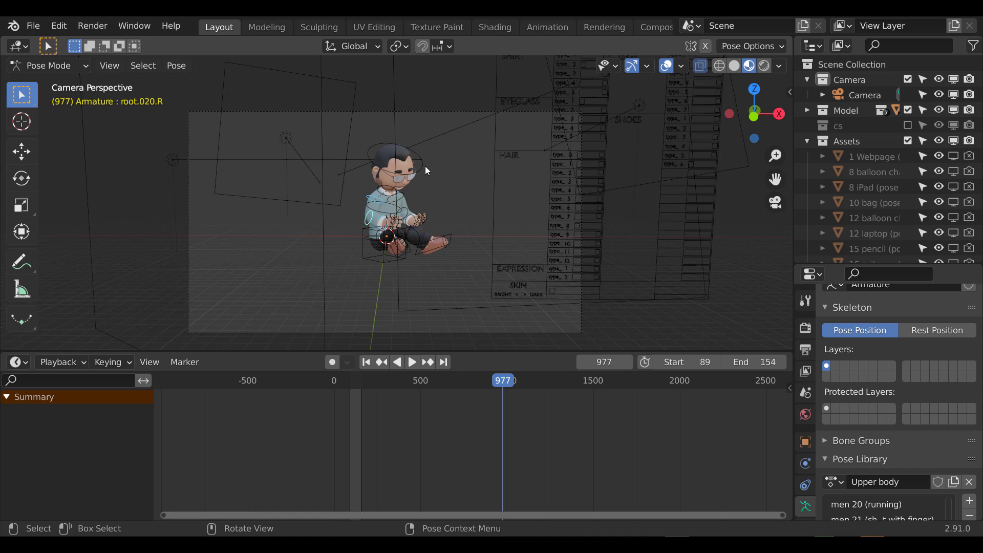
click(441, 179)
middle_drag(444, 189, 336, 256)
scroll(404, 208, up, 4)
middle_drag(404, 207, 370, 176)
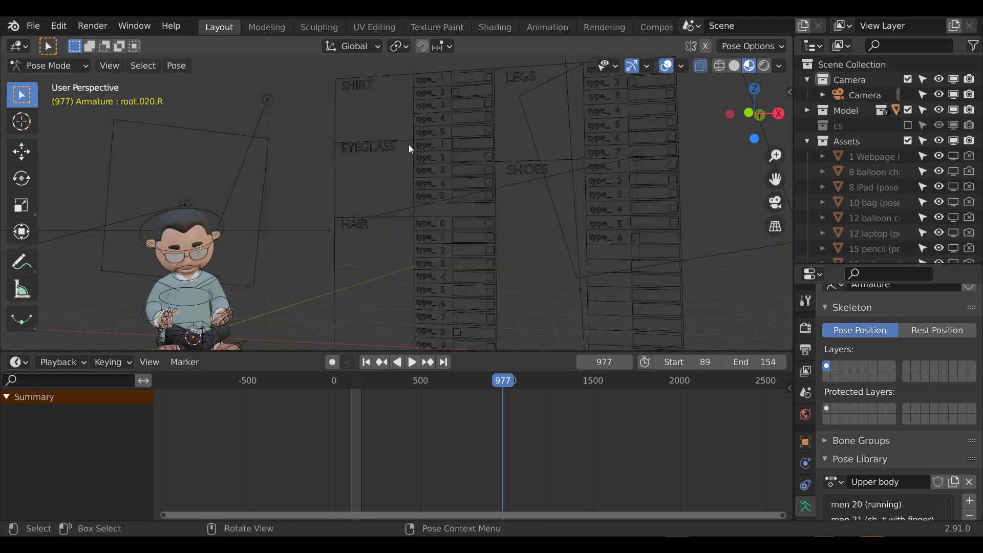
Switch the character's shirt from type_2 to type_3 by moving both SHIRT sliders along X to their opposite ends.
click(465, 132)
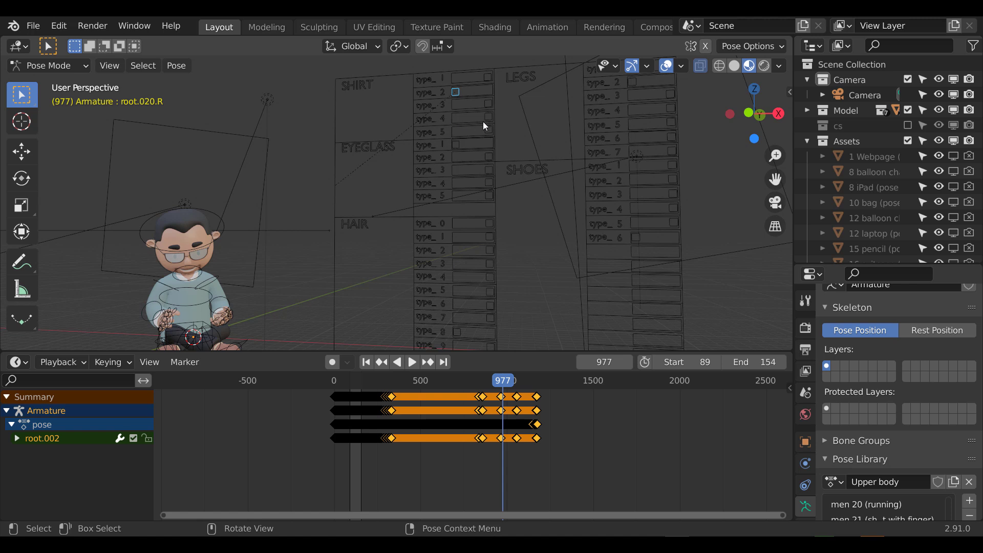
drag(480, 100, 499, 116)
click(490, 106)
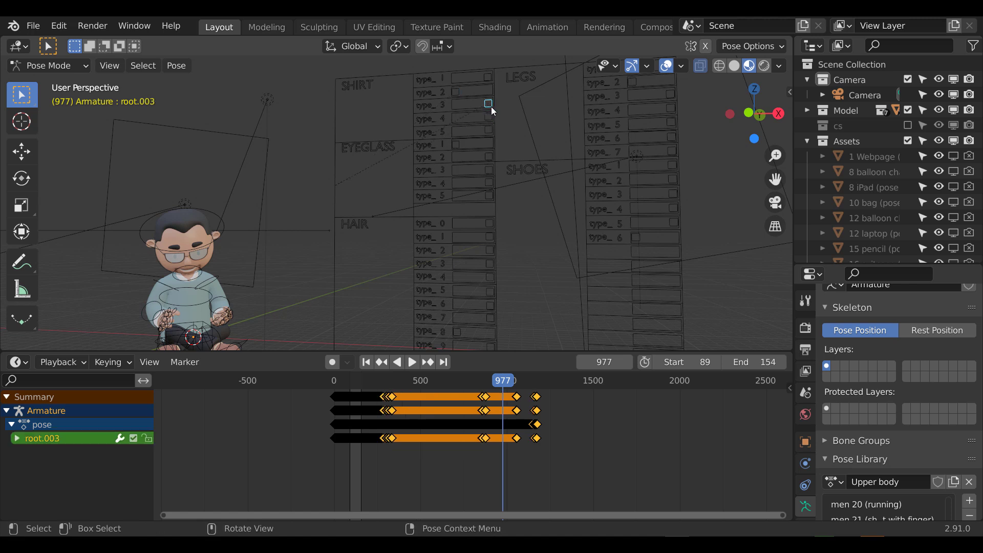
click(27, 149)
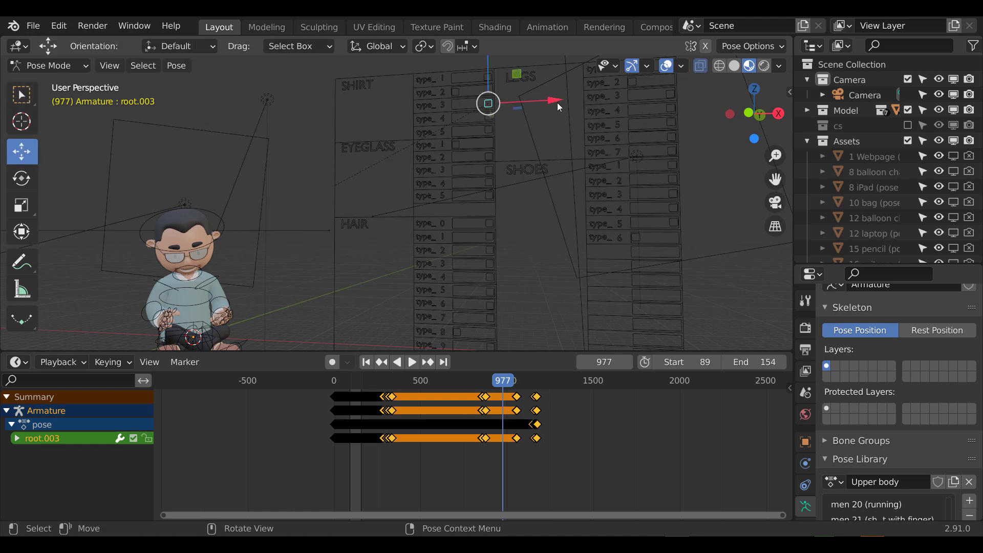
drag(558, 106, 415, 101)
drag(481, 104, 544, 88)
click(456, 92)
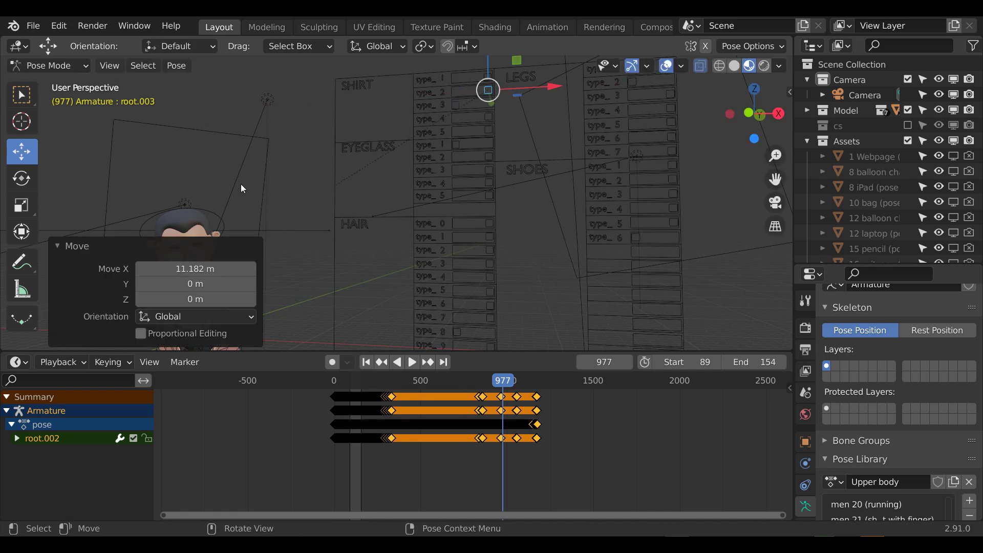
click(57, 248)
Inspect the shirt on the seated character up close.
middle_drag(211, 270, 237, 282)
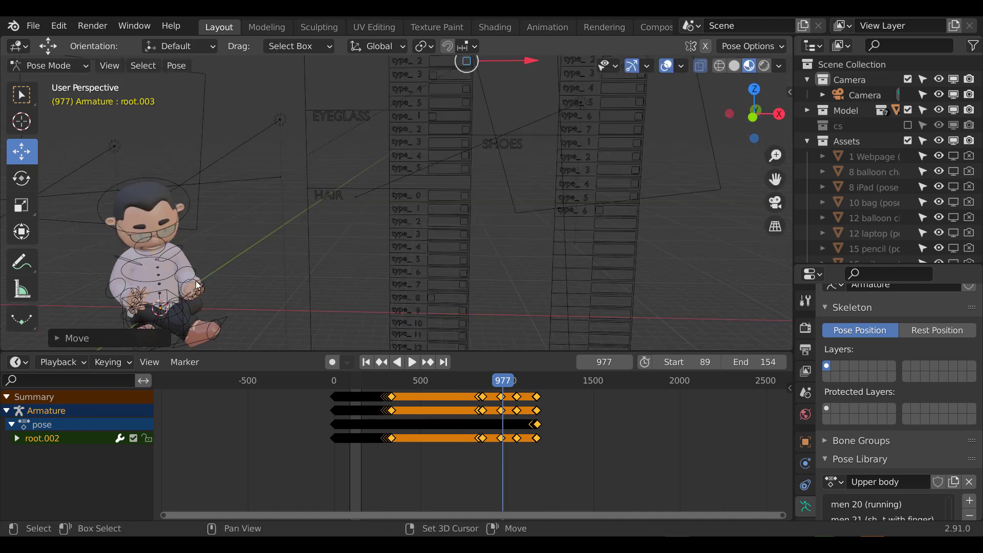
shift+middle_drag(281, 250, 342, 216)
scroll(342, 216, up, 1)
scroll(341, 216, up, 3)
scroll(342, 216, down, 4)
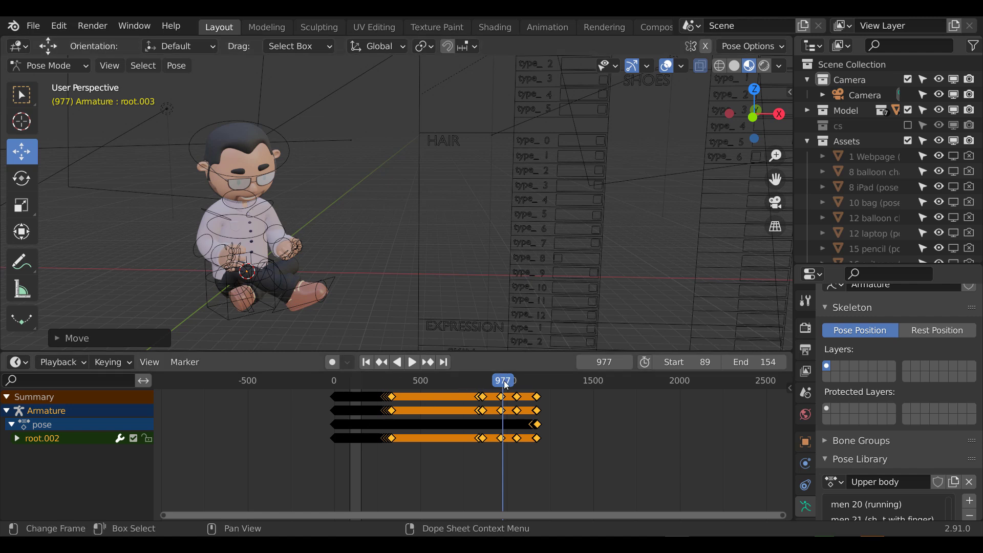
Scrub the timeline to frame 1154, move on to frame 1249, and examine the seated character's look up close.
drag(506, 385, 534, 427)
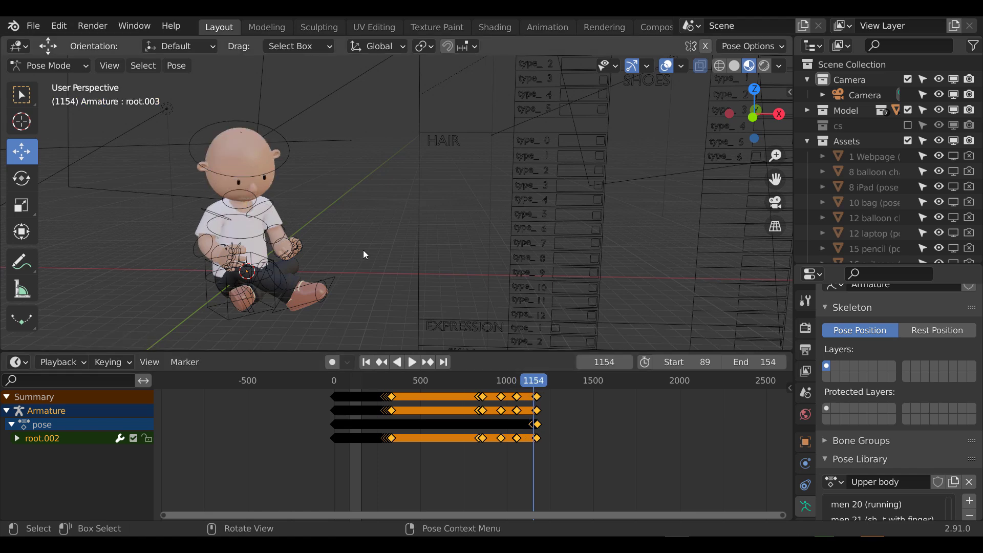
mouse_move(362, 251)
middle_down()
mouse_move(290, 243)
mouse_move(347, 240)
middle_up()
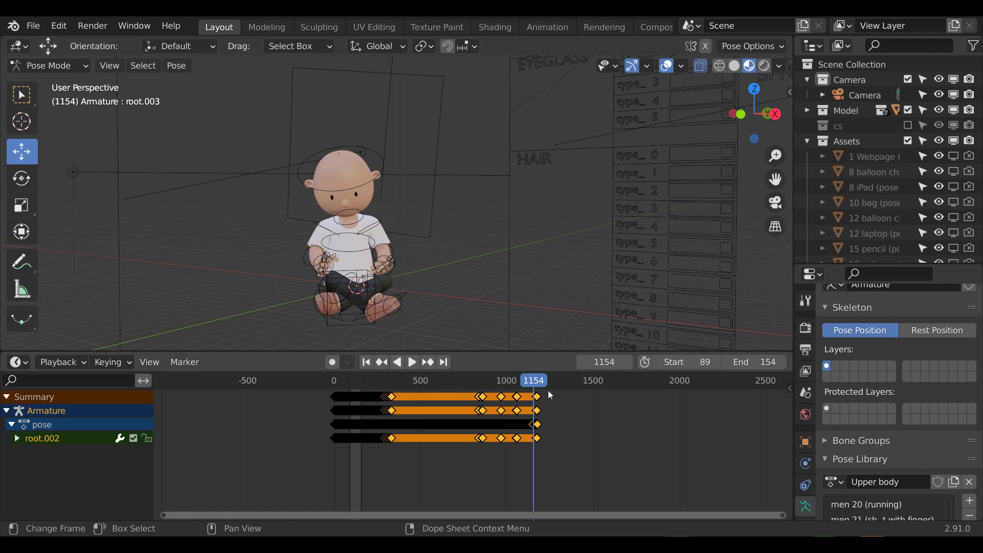
drag(538, 386, 550, 387)
scroll(288, 220, up, 4)
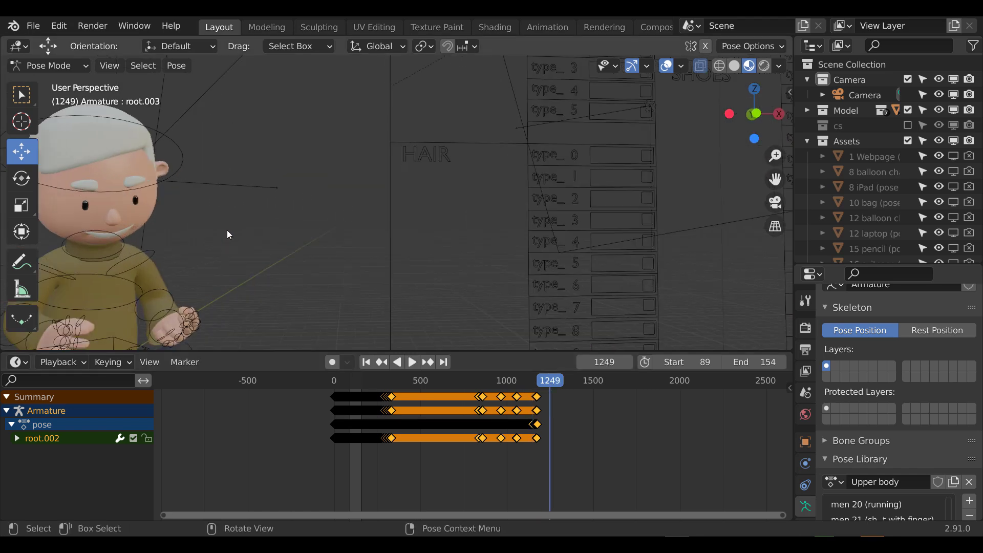
middle_drag(227, 230, 286, 283)
scroll(222, 268, down, 4)
scroll(385, 251, up, 6)
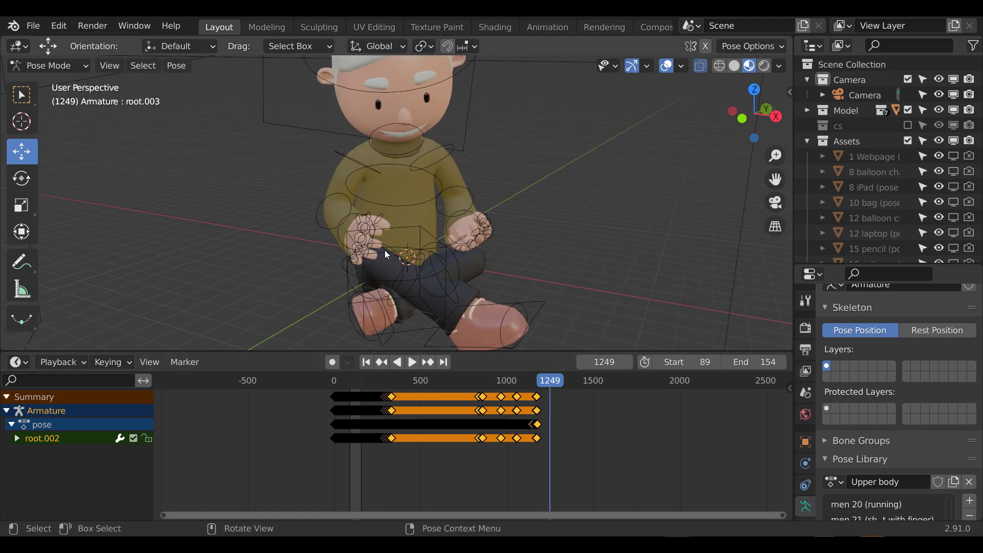
scroll(388, 254, down, 4)
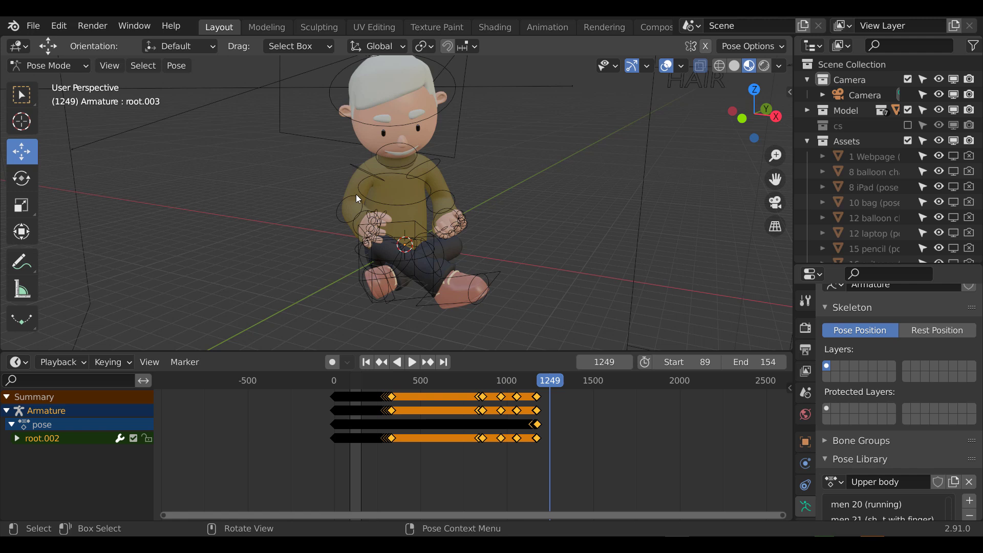
scroll(358, 204, down, 2)
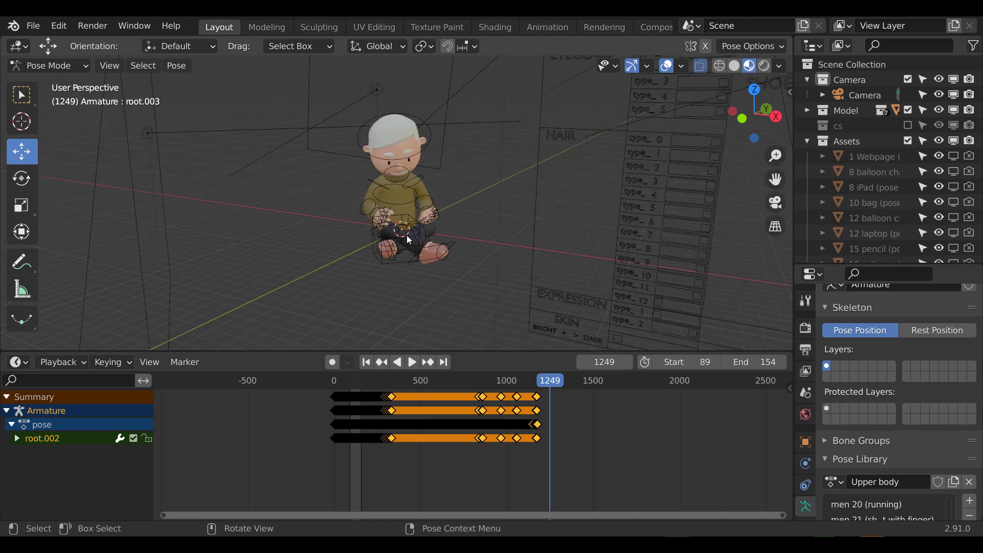
Select all the character's upper-body bones and enlarge the Properties editor so the Upper body pose names are readable.
drag(340, 109, 467, 244)
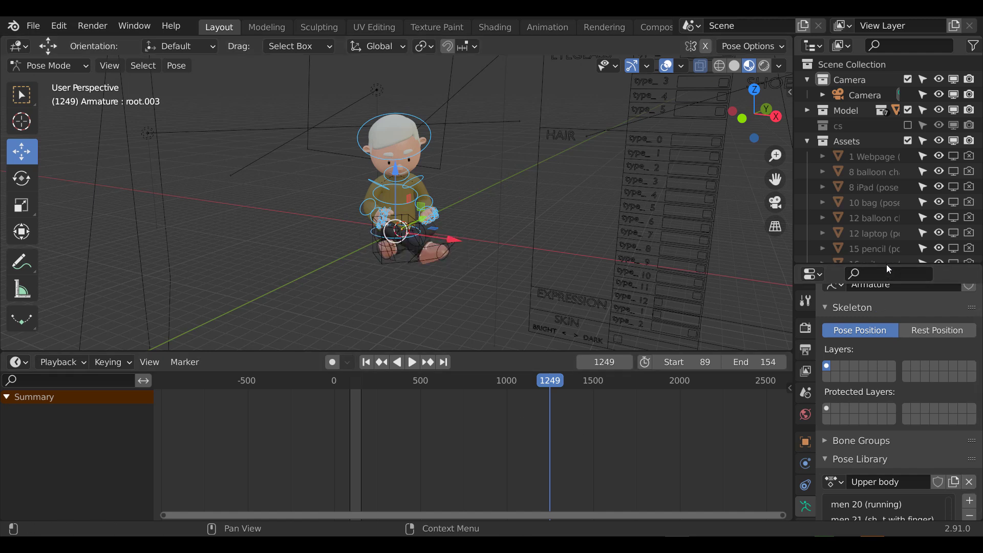
drag(886, 264, 886, 111)
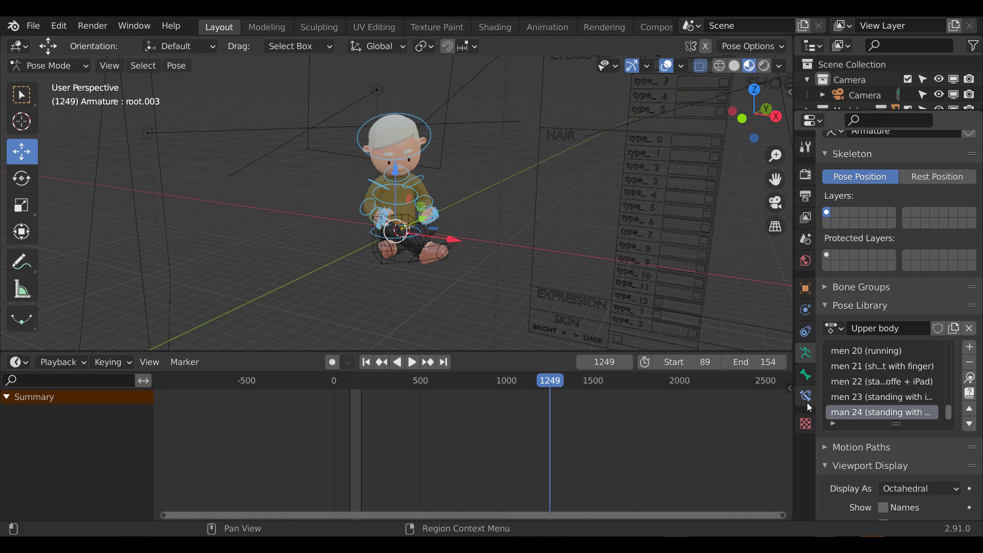
scroll(867, 413, up, 12)
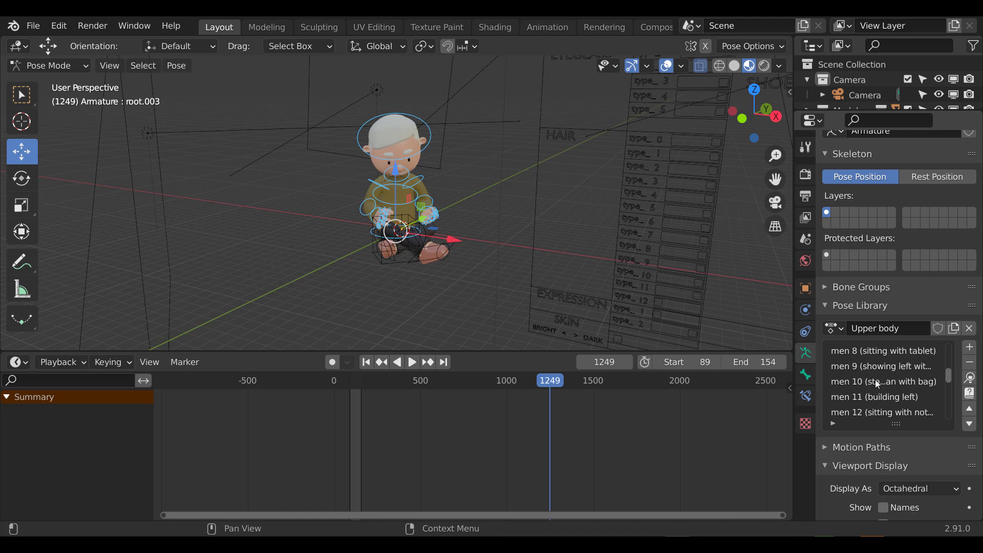
scroll(875, 381, up, 5)
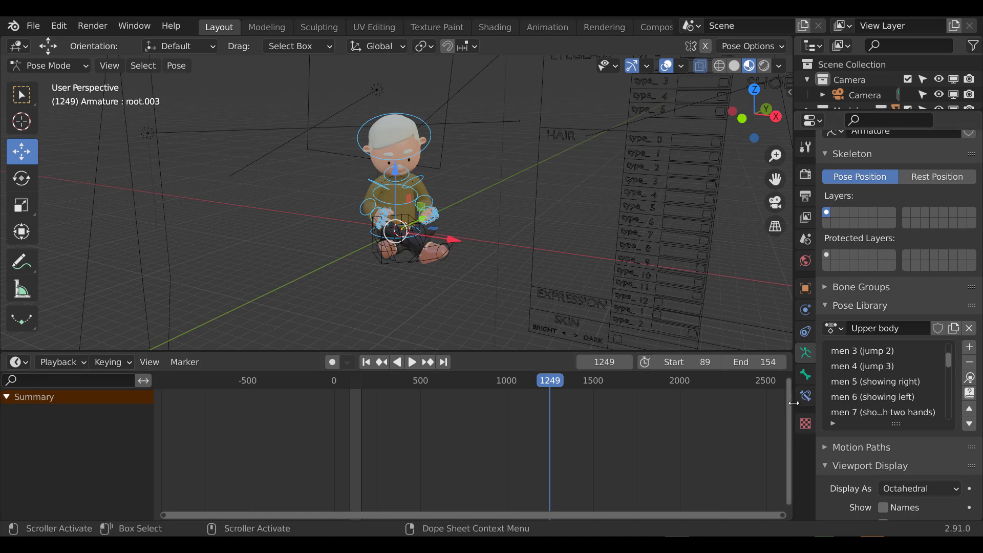
drag(793, 403, 691, 403)
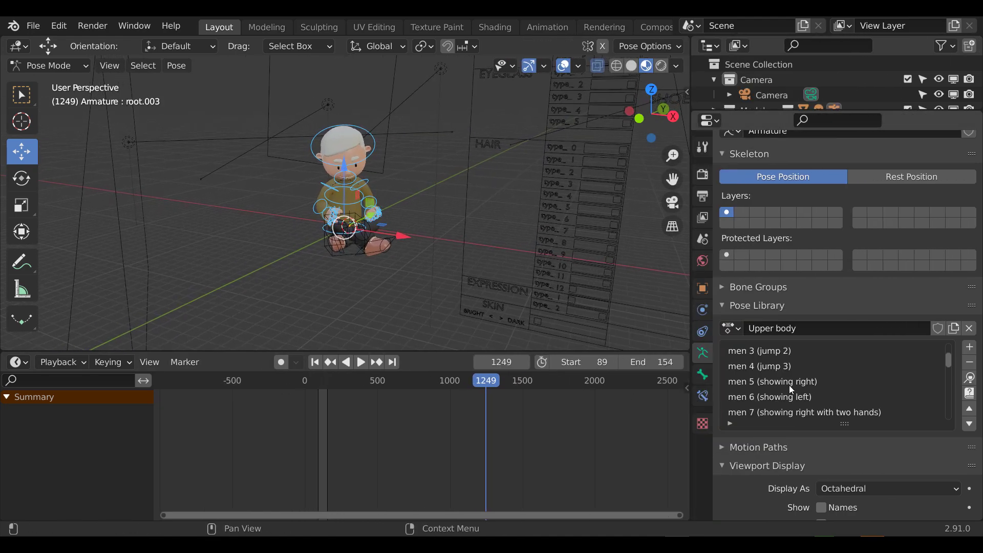
Apply the Standing pose from the Upper body pose library to the selected bones.
scroll(790, 387, up, 5)
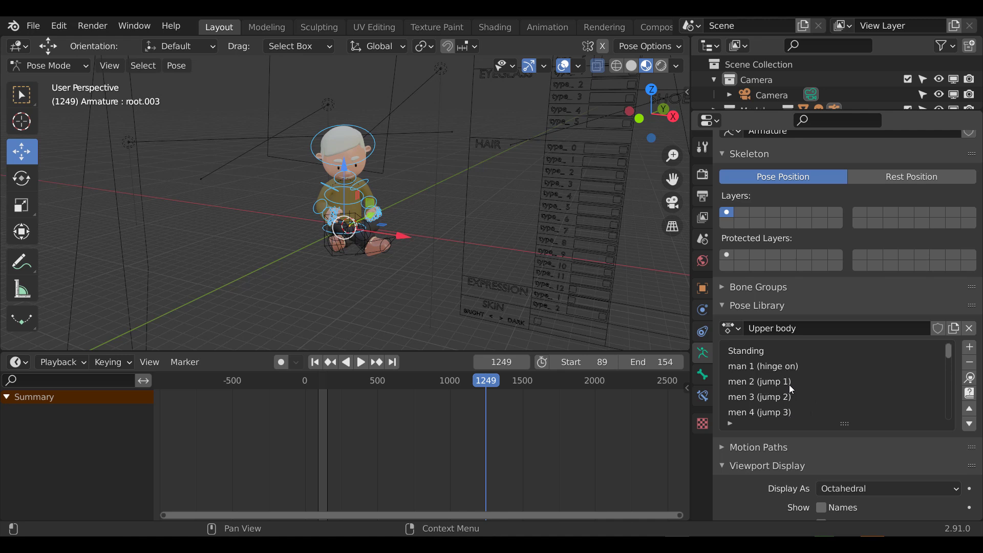
click(746, 354)
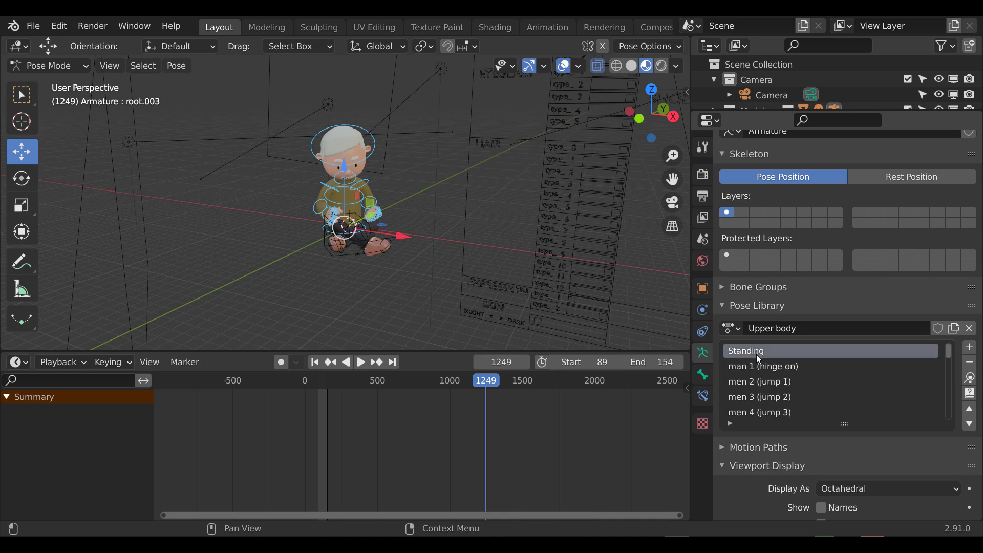
click(969, 378)
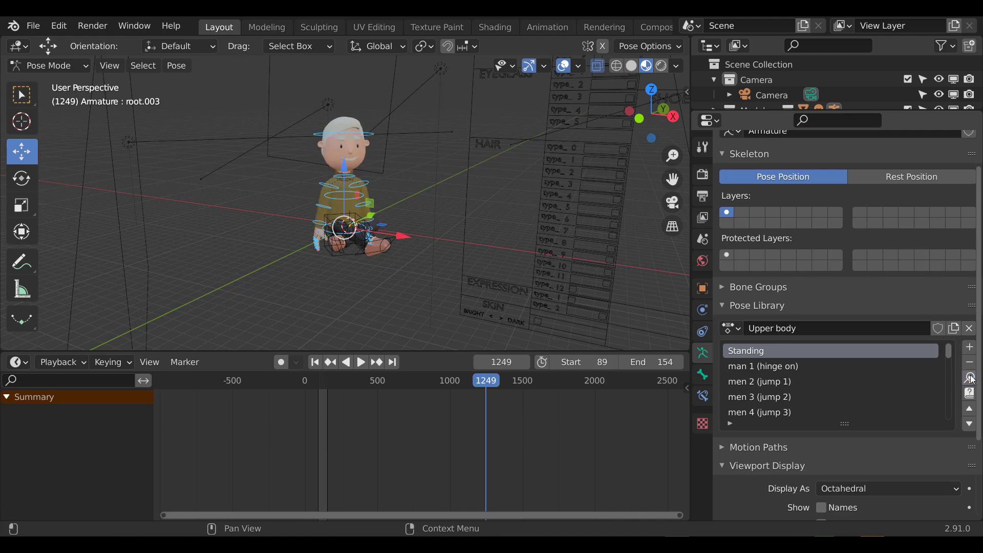
scroll(349, 223, up, 4)
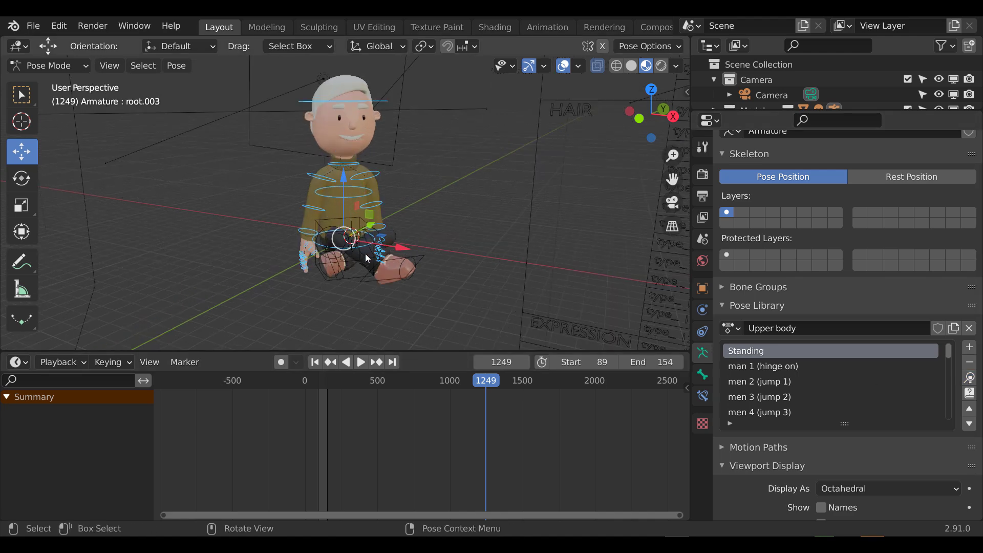
Leave Pose Mode on the upper-body armature and put the lower-body rig, Armature.001, into Pose Mode.
click(48, 66)
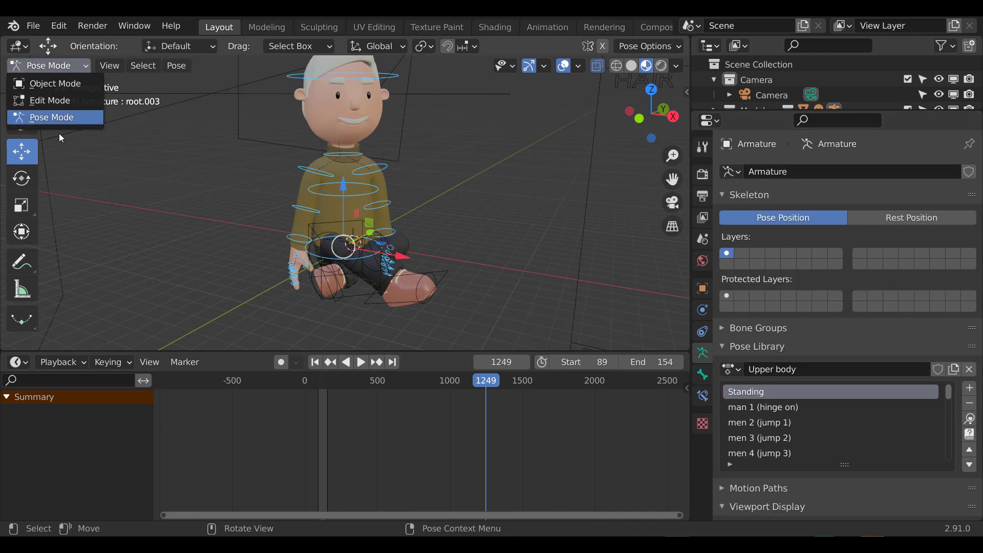
click(62, 84)
click(351, 290)
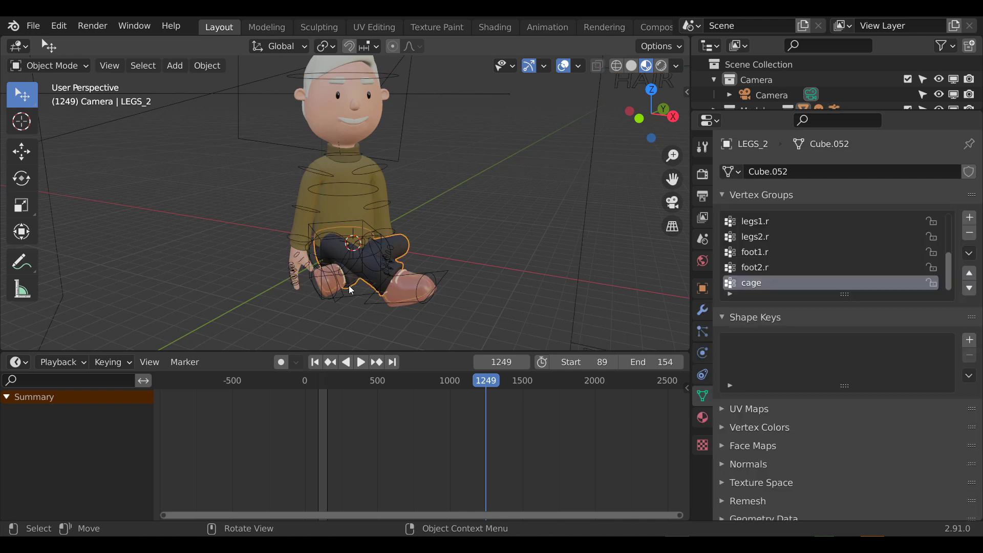
click(313, 227)
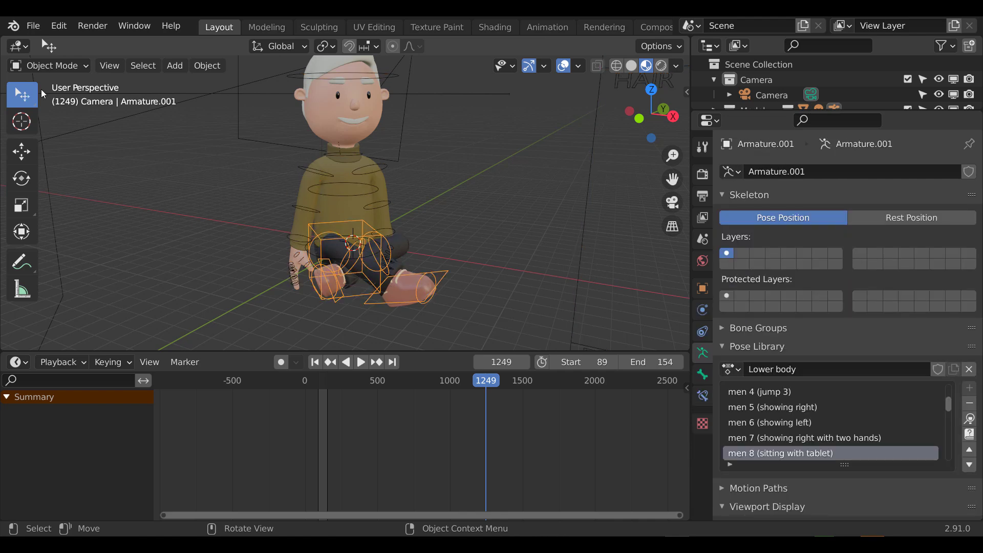
click(48, 66)
click(60, 118)
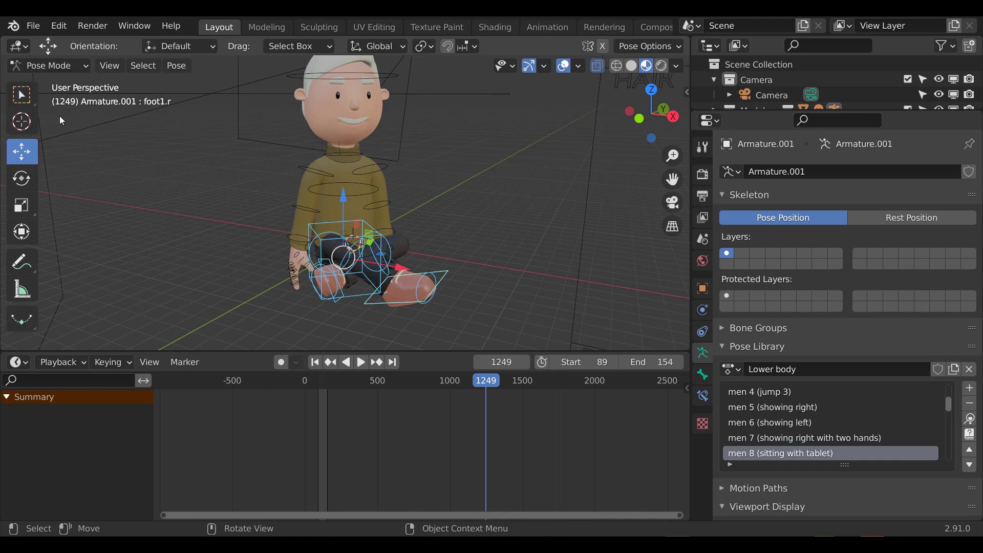
Apply the Standing pose from the Lower body pose library to the character's legs.
scroll(791, 397, up, 4)
click(852, 391)
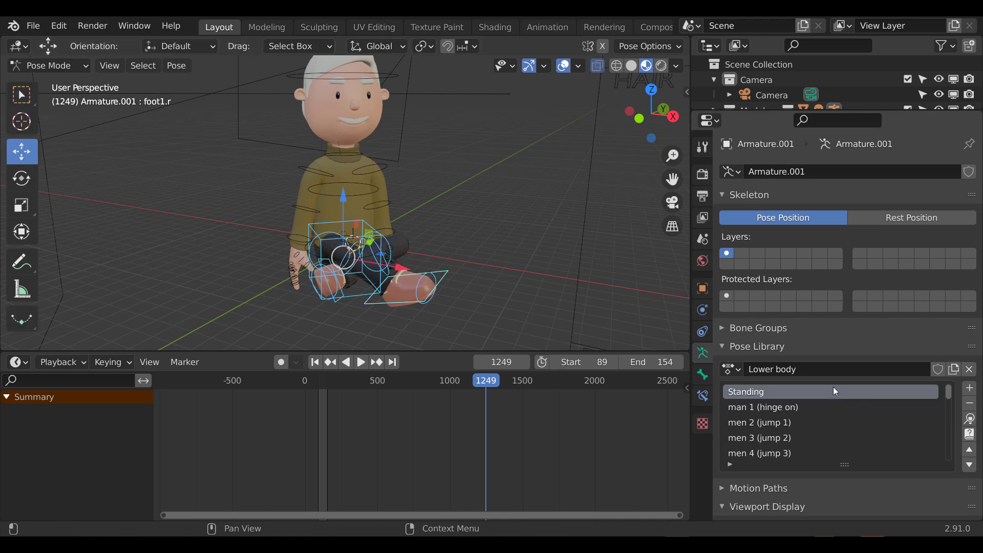
click(970, 419)
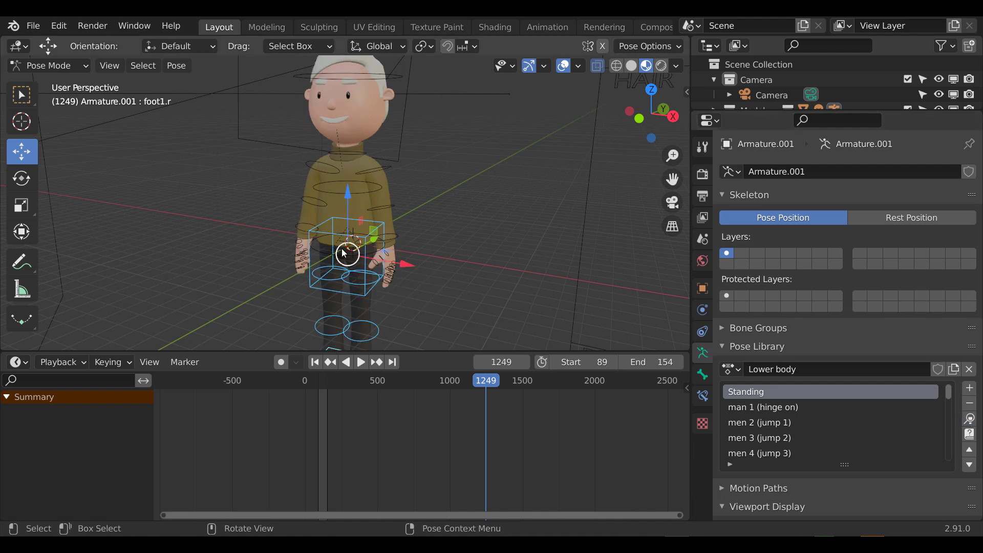
middle_drag(353, 255, 360, 256)
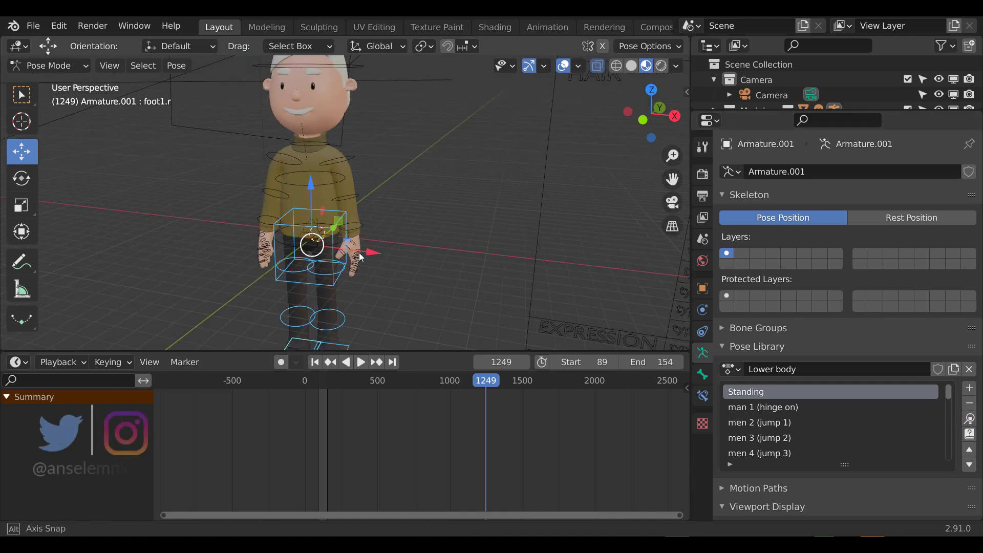
Apply the men 3 (jump 2) pose from the Lower body library and view the legs from the front.
click(766, 438)
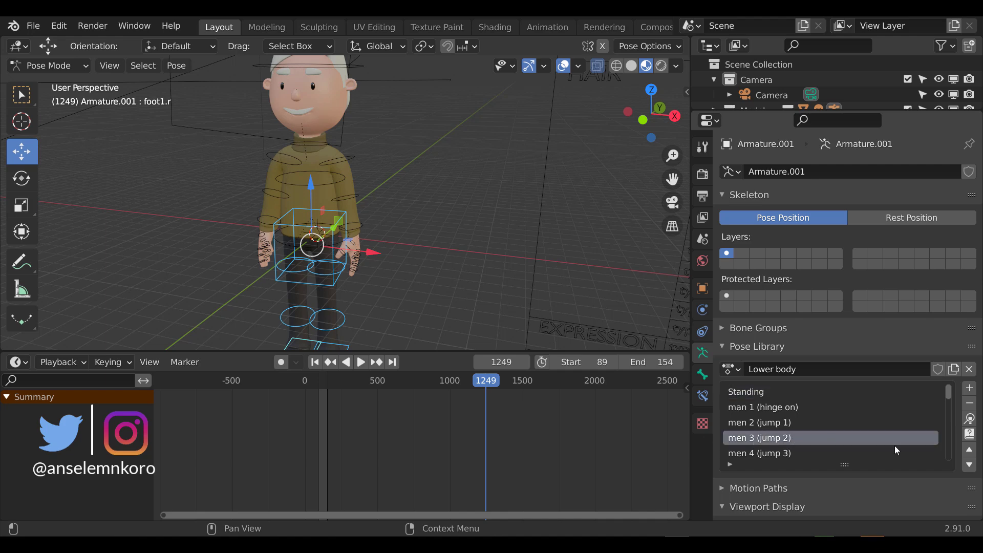
click(969, 418)
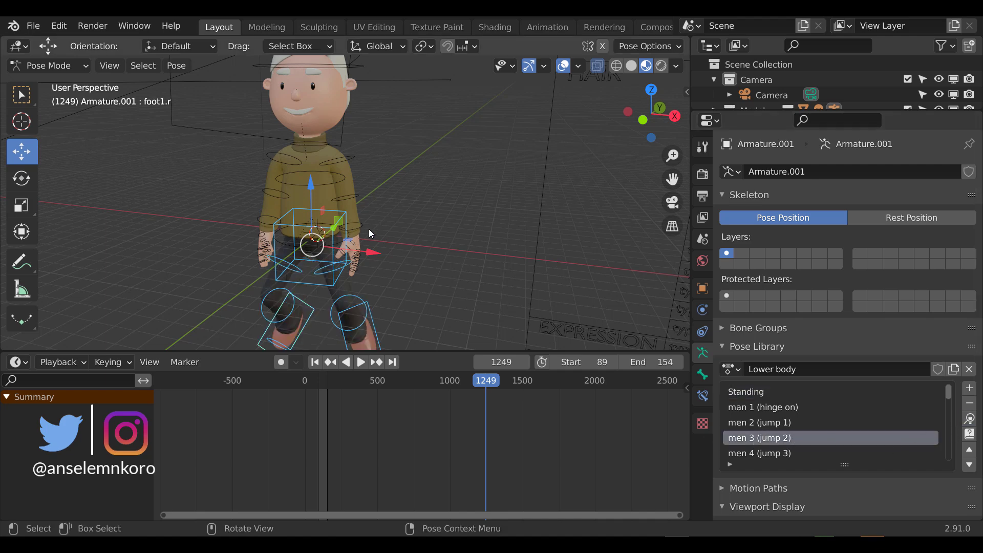
middle_drag(369, 229, 512, 152)
Apply the men 8 (sitting with tablet) pose from the Lower body library and check the character from several angles.
scroll(871, 434, down, 5)
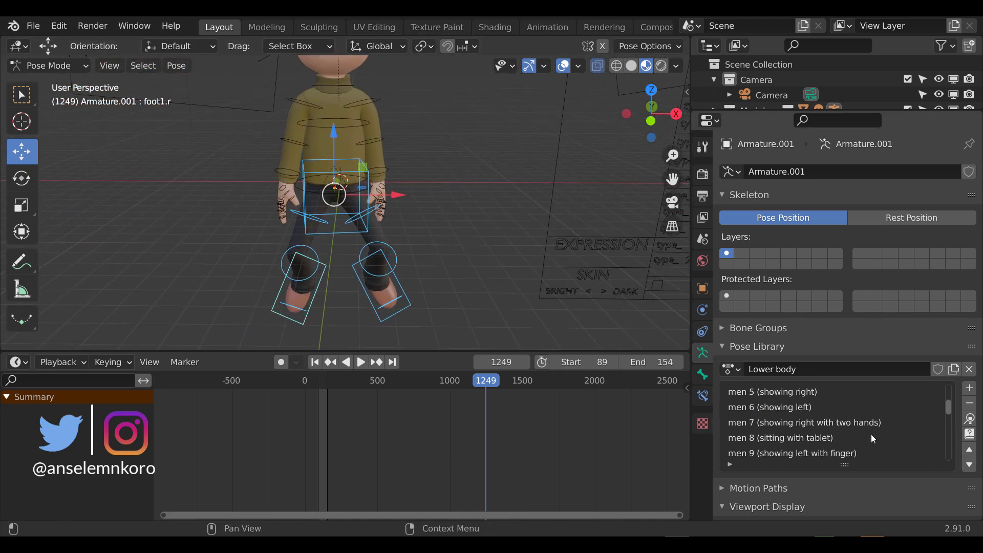
scroll(870, 434, down, 1)
click(773, 425)
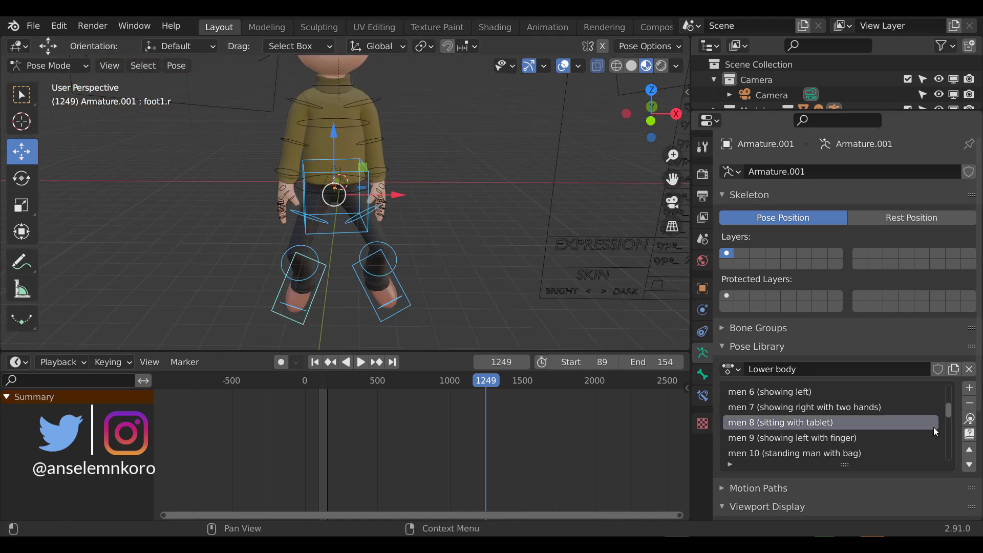
click(969, 419)
middle_drag(403, 298, 397, 234)
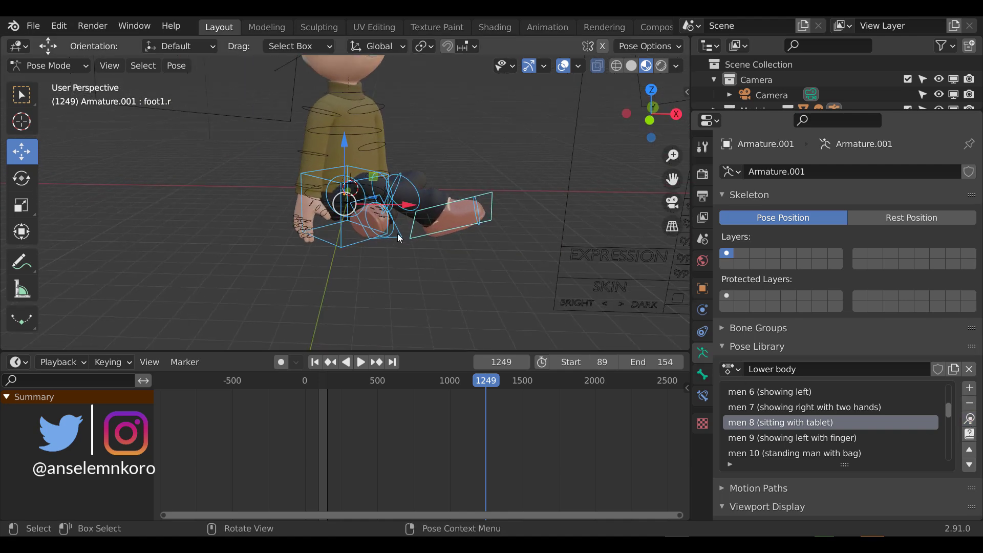
scroll(397, 234, down, 5)
scroll(896, 450, down, 2)
scroll(856, 434, up, 3)
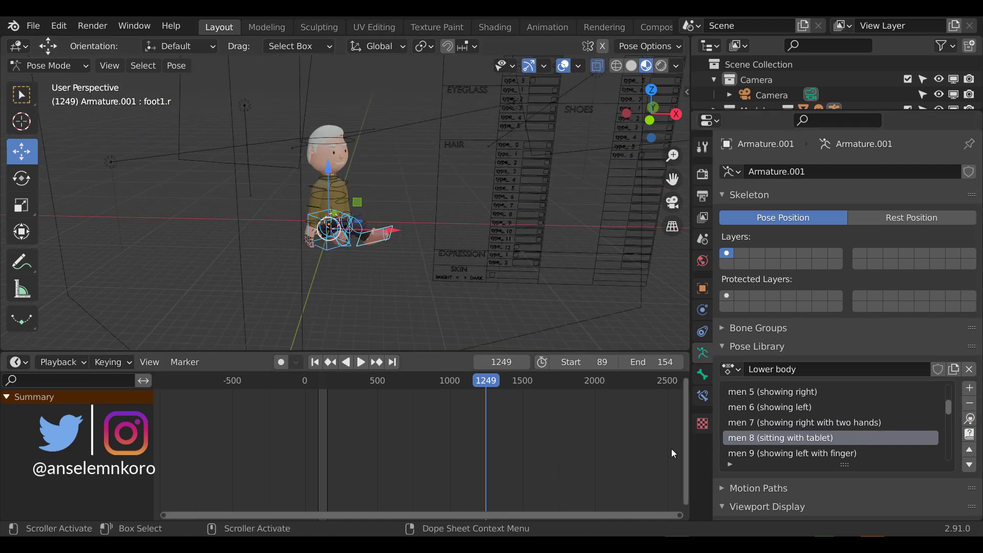
scroll(342, 210, up, 4)
middle_drag(397, 238, 255, 229)
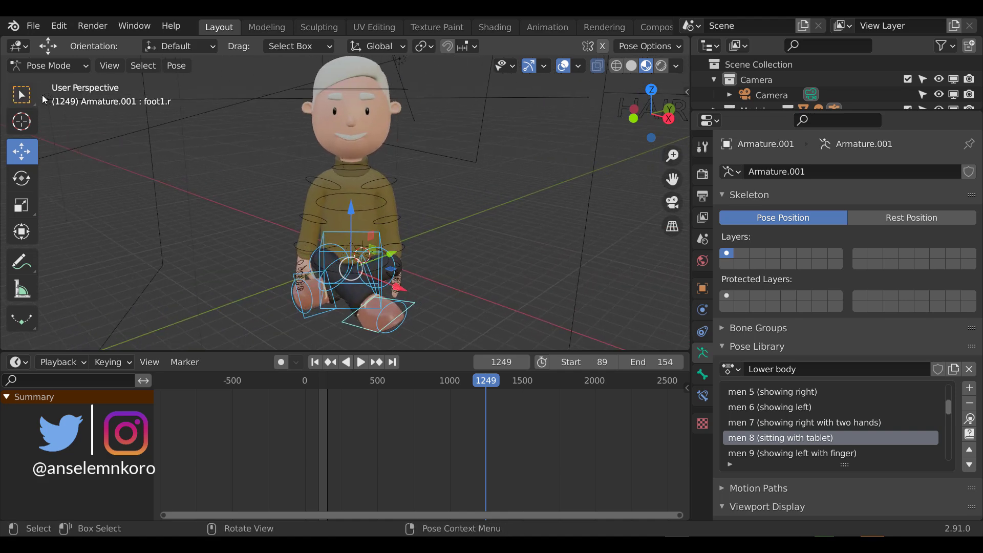
Switch from the lower-body rig back to the upper-body armature and put it into Pose Mode.
click(49, 66)
click(51, 81)
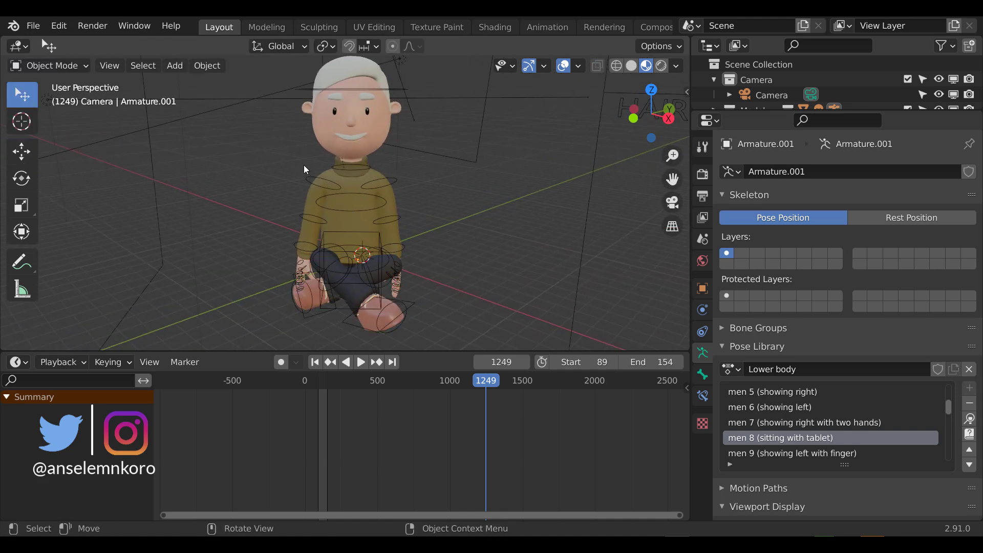
click(317, 182)
click(64, 68)
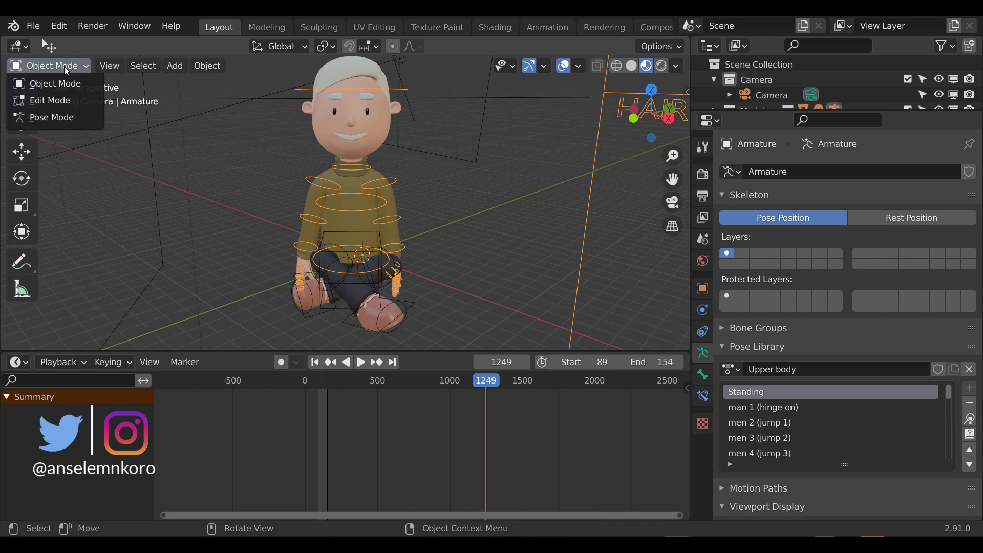
click(52, 119)
Apply the men 8 (sitting with tablet) pose from the Upper body pose library to the armature.
scroll(788, 426, down, 4)
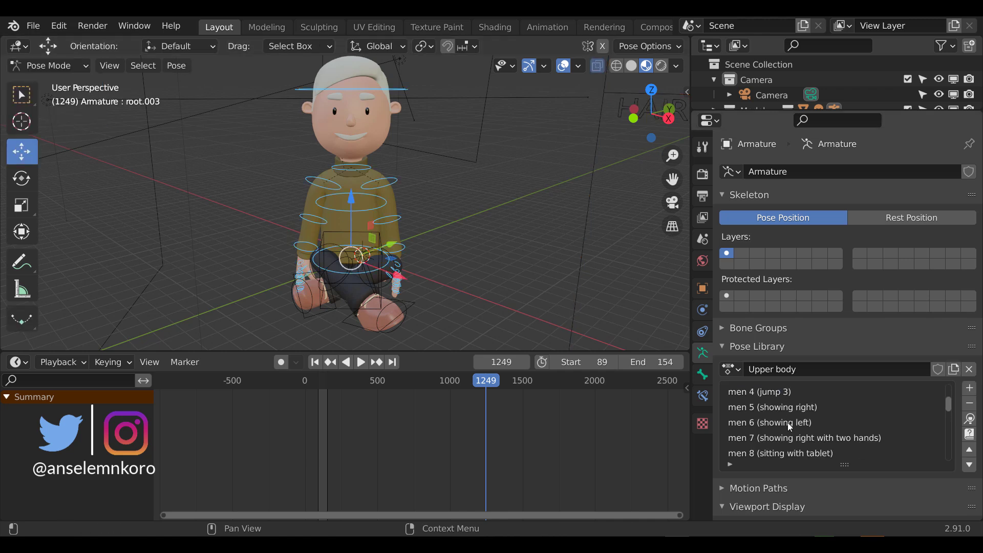
scroll(799, 440, down, 3)
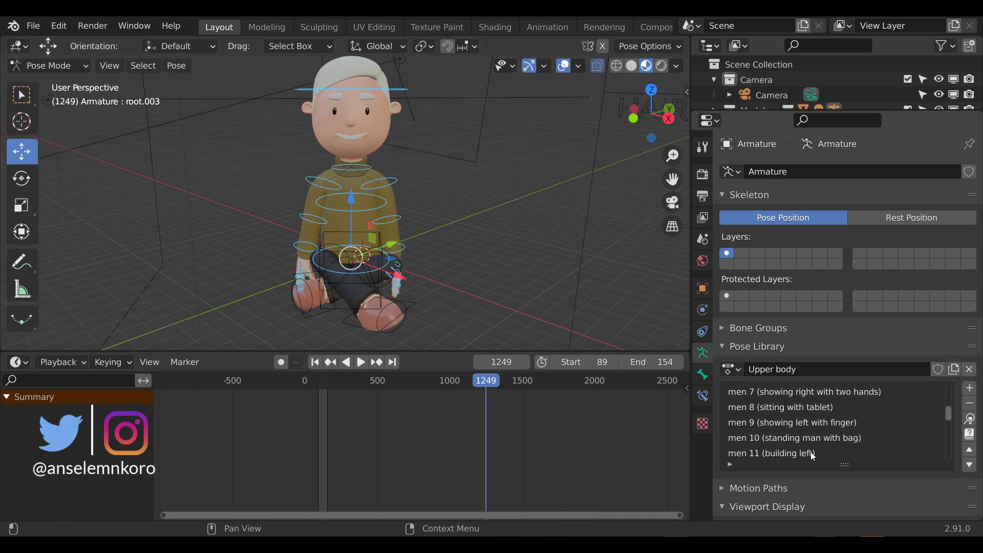
scroll(812, 455, up, 1)
scroll(814, 426, down, 1)
scroll(815, 422, up, 1)
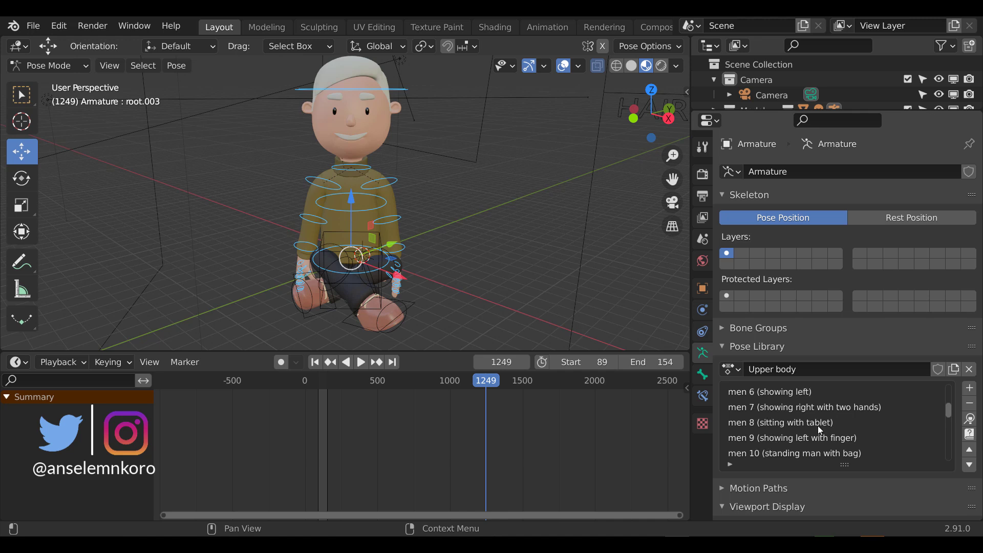
click(821, 425)
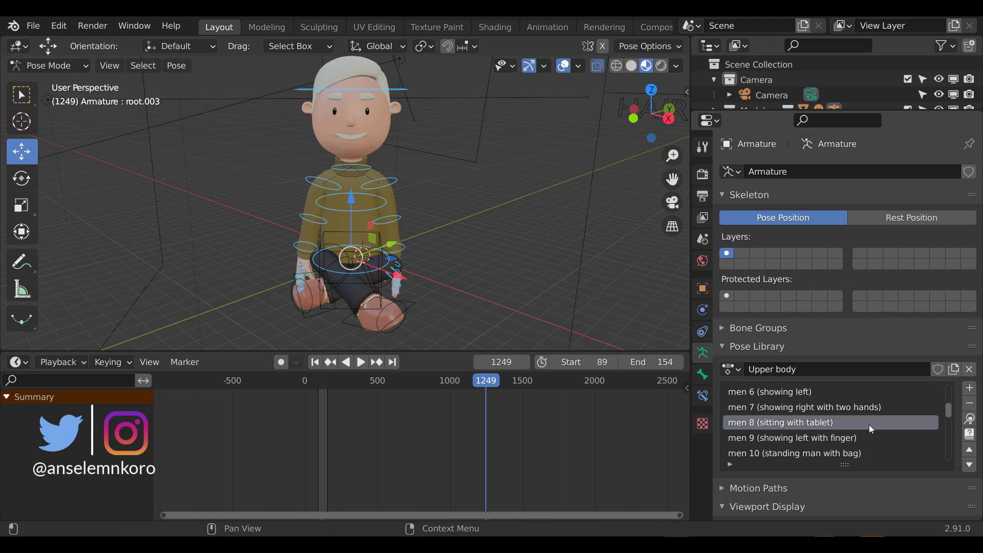
click(968, 419)
Examine the seated character's arms, hands and head from several angles and close up.
middle_drag(372, 300, 463, 276)
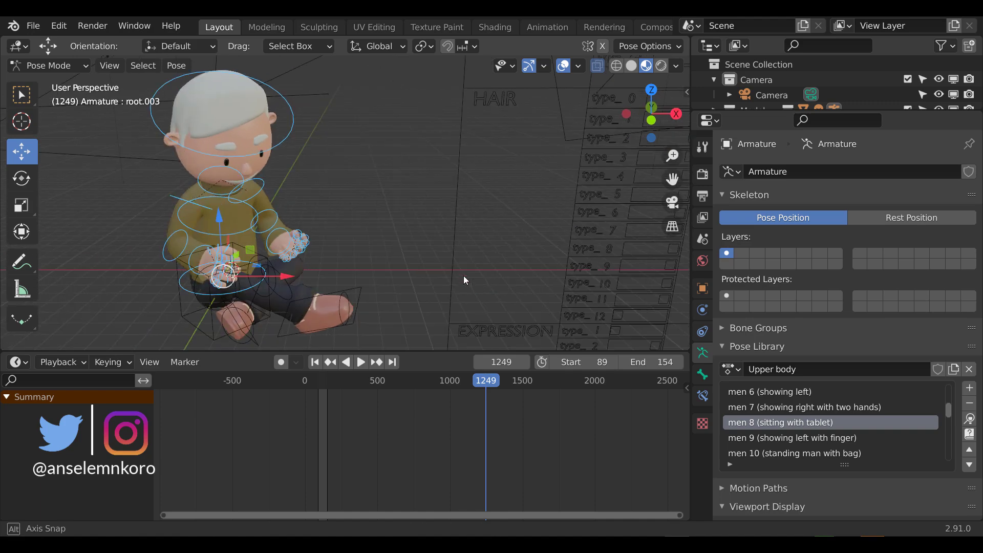
scroll(389, 274, up, 3)
shift+middle_drag(336, 270, 415, 272)
scroll(376, 248, down, 7)
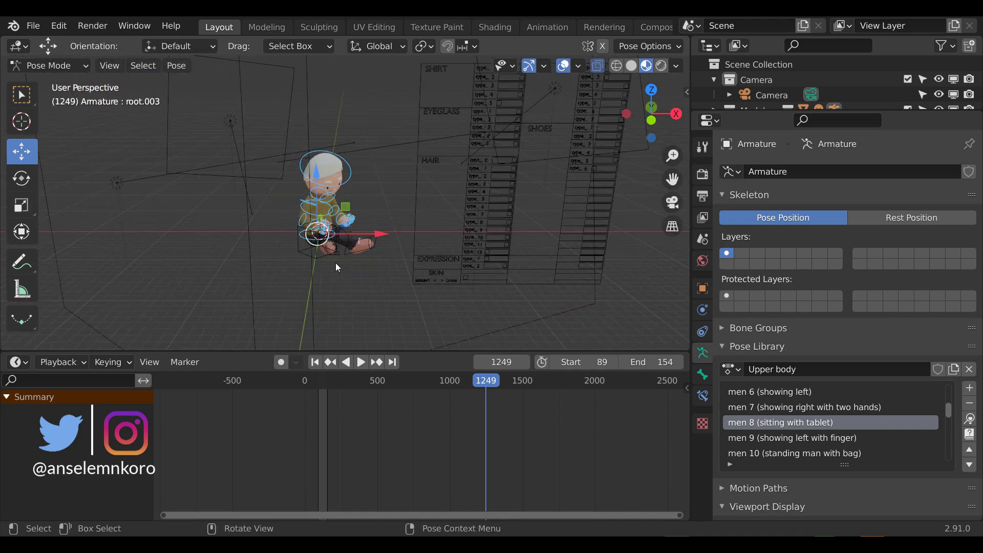
middle_drag(335, 262, 382, 239)
scroll(380, 239, up, 5)
shift+middle_drag(250, 197, 524, 244)
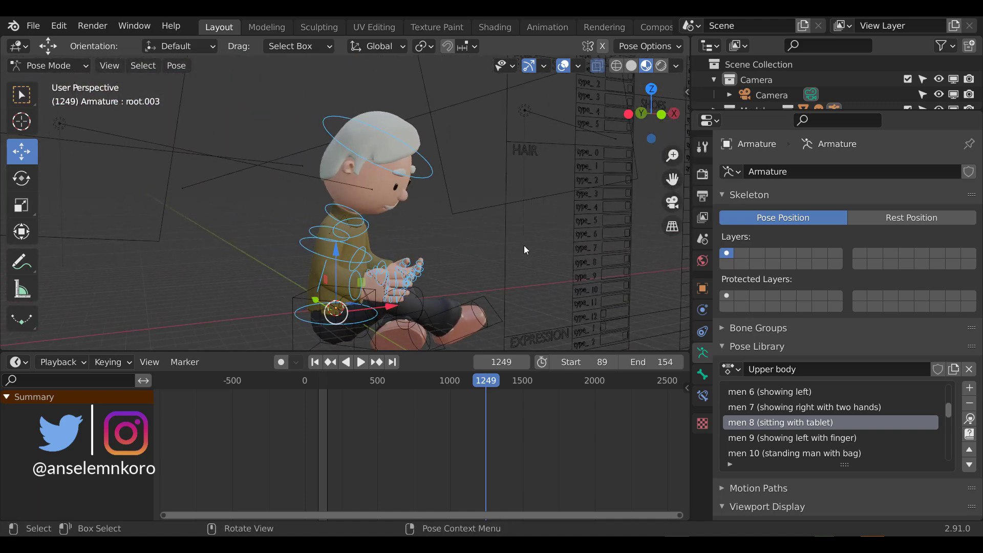
middle_drag(610, 233, 459, 254)
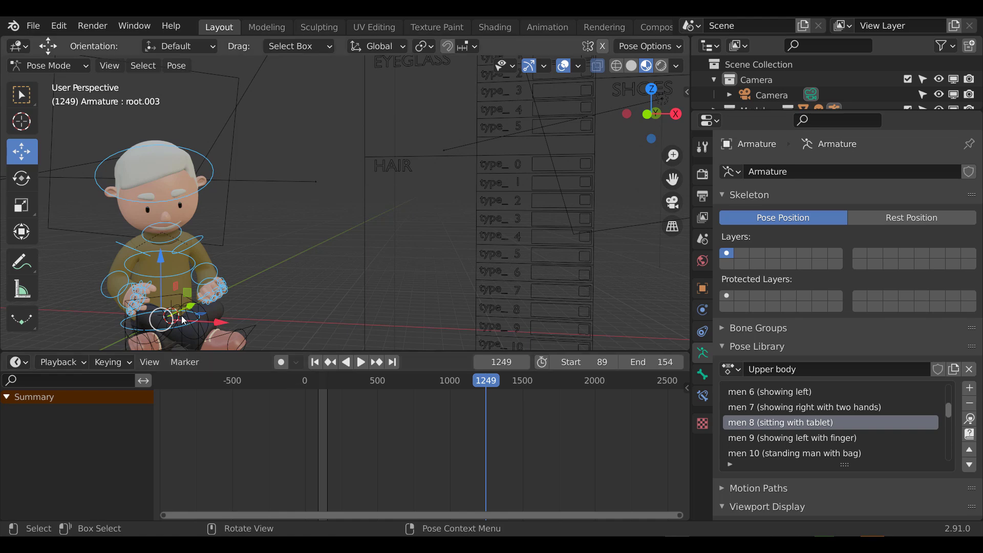
scroll(235, 250, up, 3)
alt+middle_drag(235, 251, 216, 305)
key(KP_Decimal)
scroll(394, 305, down, 4)
scroll(253, 217, up, 7)
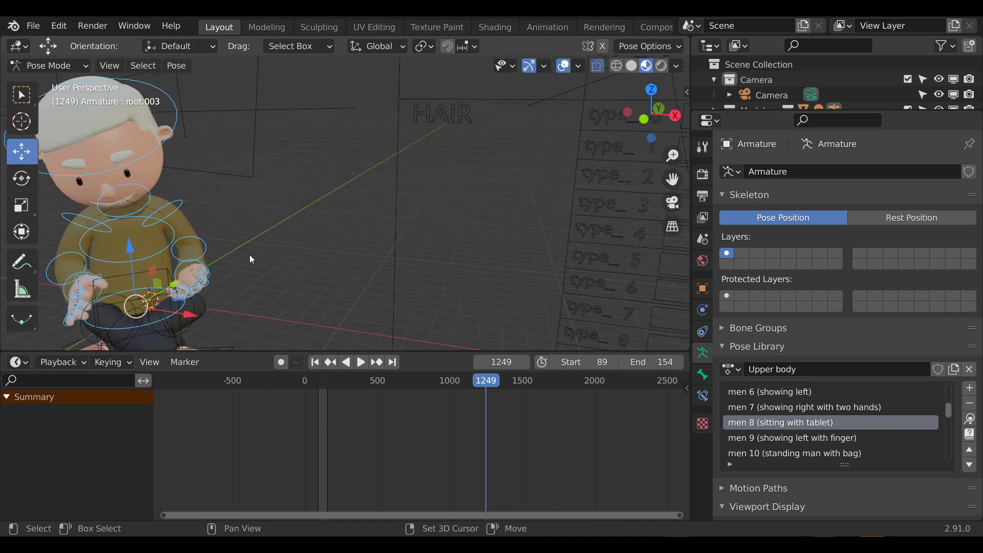
scroll(250, 254, down, 1)
shift+middle_drag(250, 253, 452, 254)
scroll(243, 208, up, 2)
shift+middle_drag(243, 209, 425, 212)
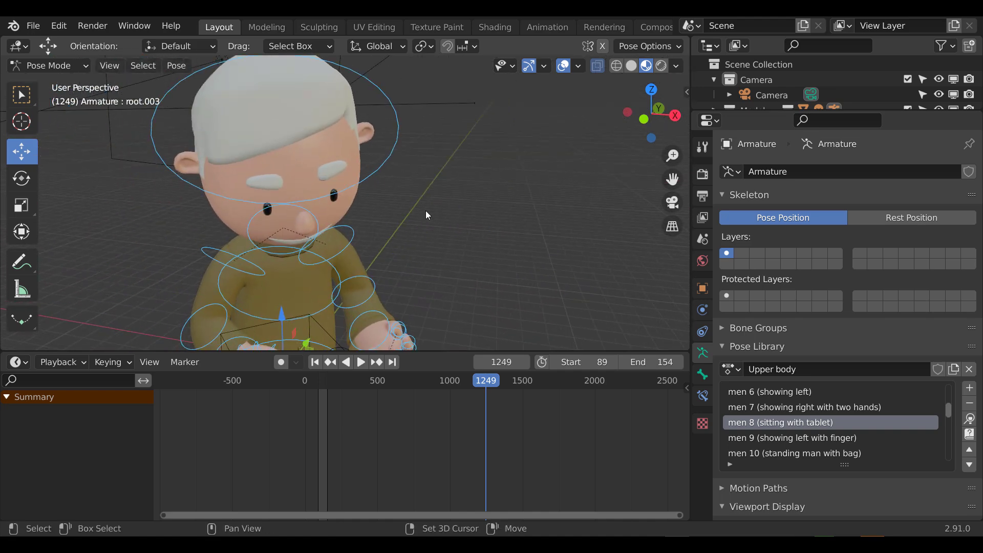
Rotate the head control bone about its local X axis to tilt the face upward, using Local transform orientation.
click(384, 158)
middle_drag(395, 266, 428, 247)
scroll(427, 248, down, 2)
click(22, 178)
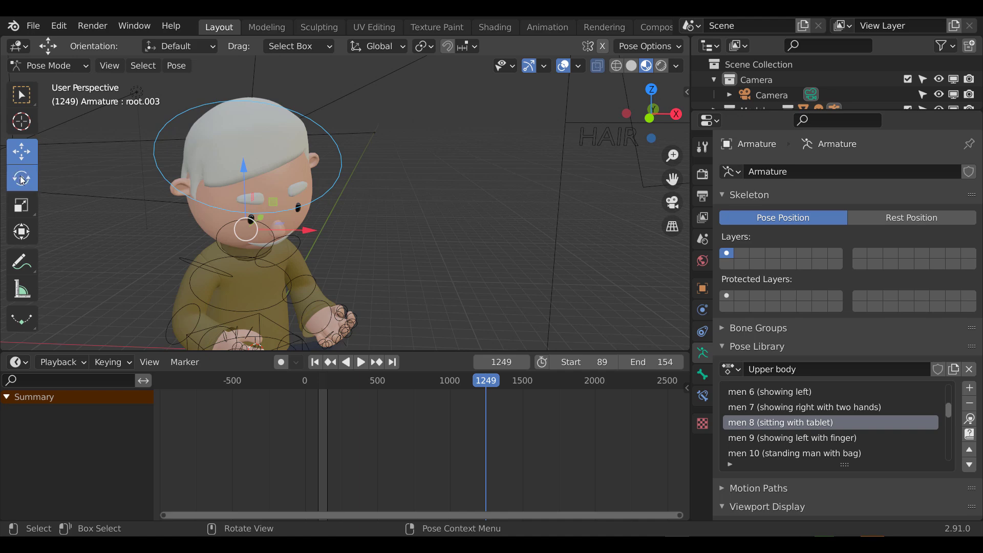
middle_drag(264, 291, 446, 193)
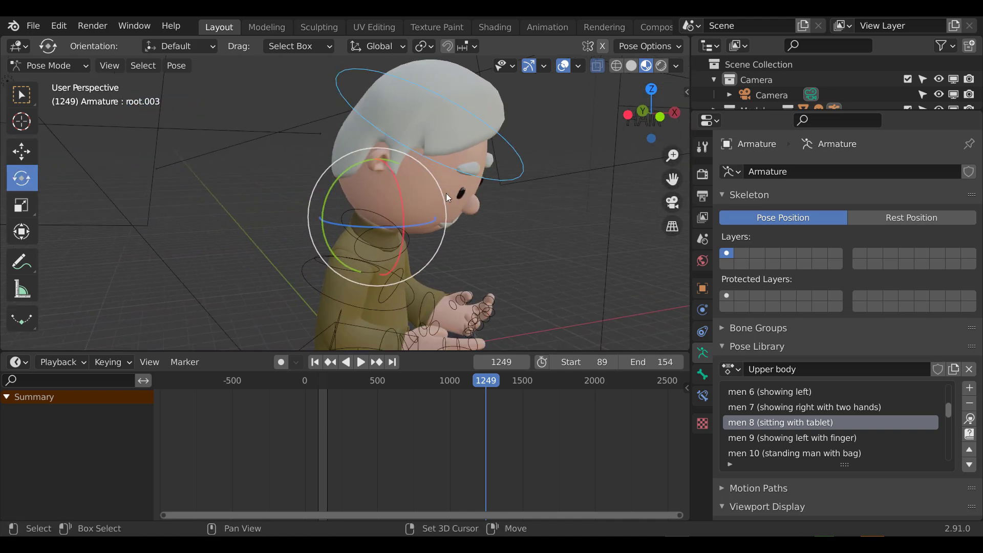
click(372, 47)
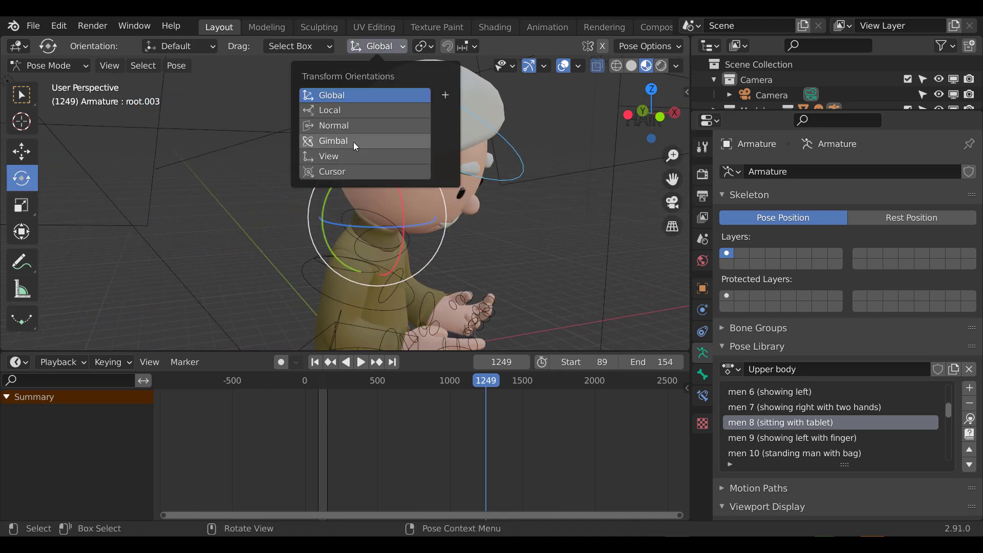
click(336, 112)
drag(431, 222, 410, 238)
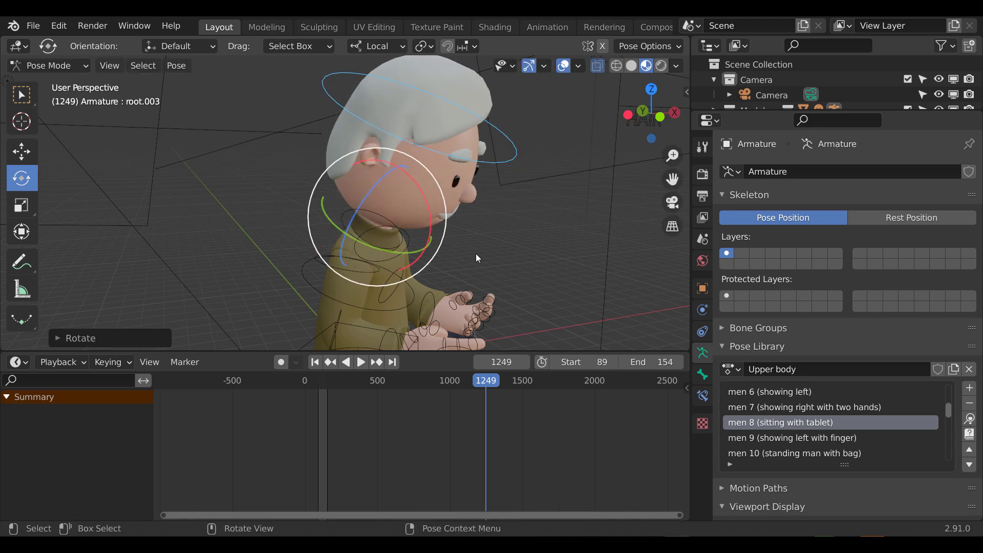
middle_drag(475, 253, 493, 272)
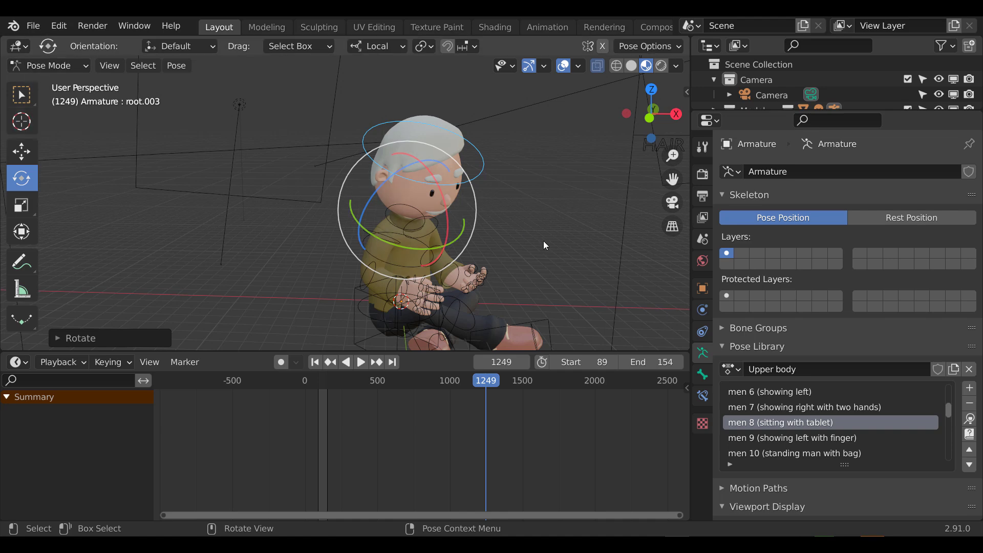
shift+middle_drag(543, 242, 358, 226)
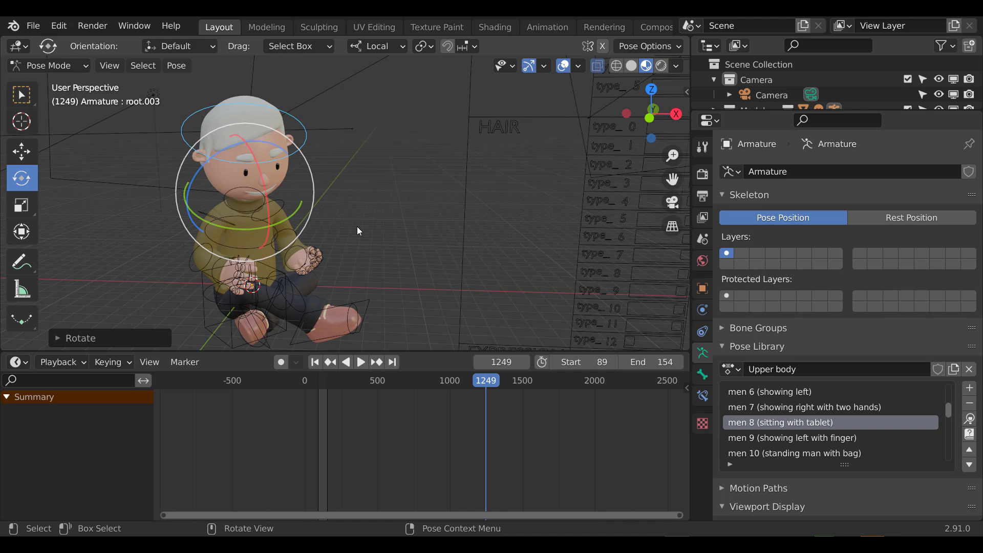
click(407, 225)
middle_drag(407, 225, 413, 253)
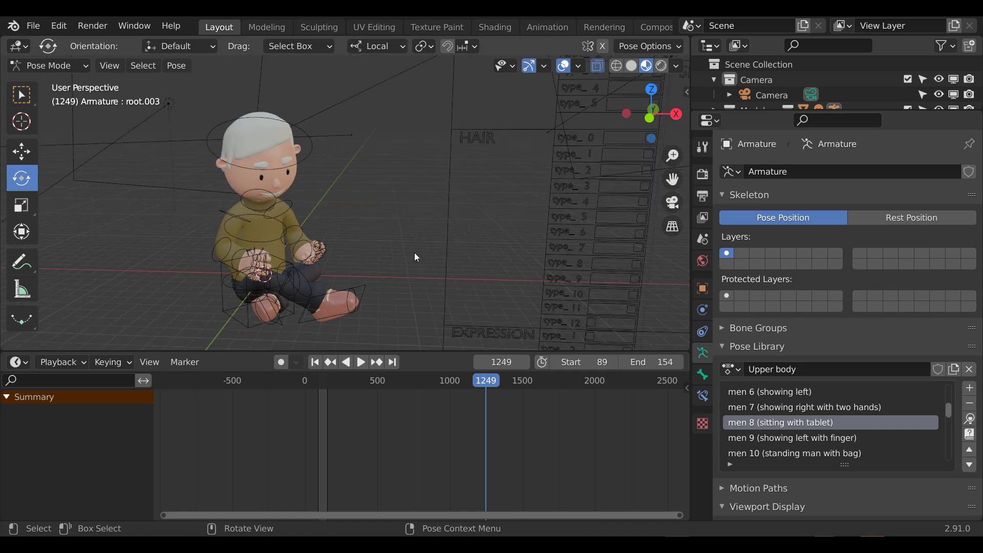
Enlarge the Outliner and look through the pose props in the Assets collection.
drag(848, 110, 848, 399)
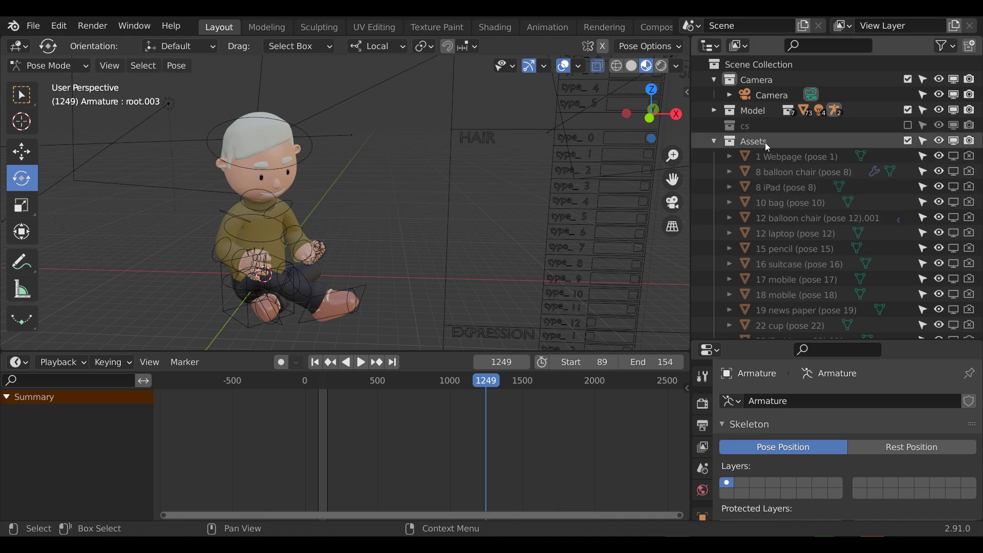
scroll(849, 196, down, 4)
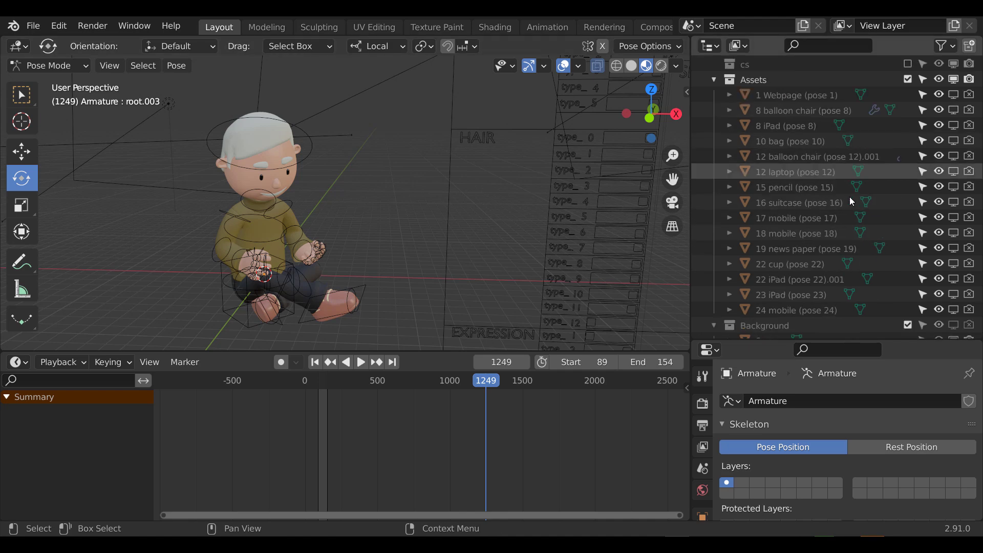
scroll(833, 254, up, 3)
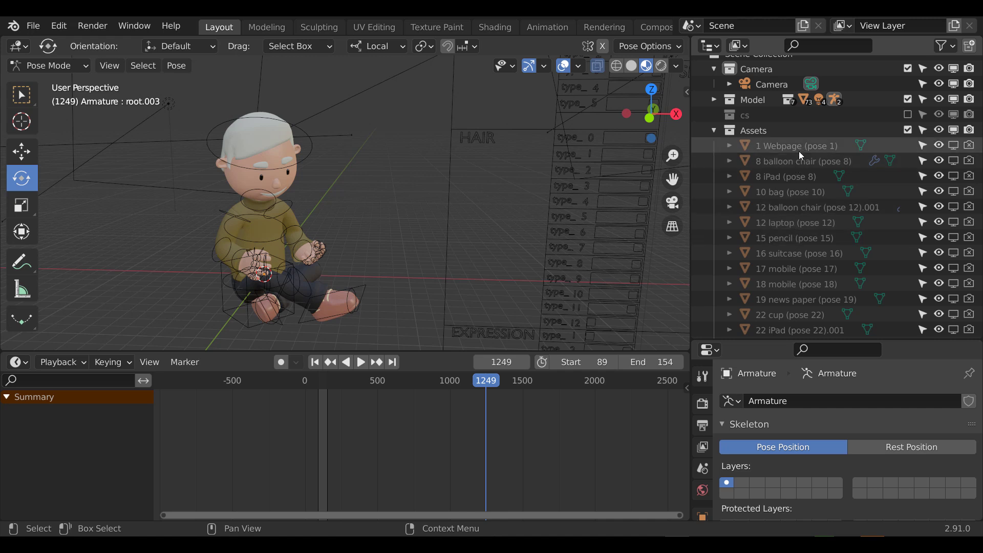
Preview props such as 8 iPad, 1 Webpage, 16 suitcase and 18 mobile by toggling their viewport visibility on and off.
click(792, 177)
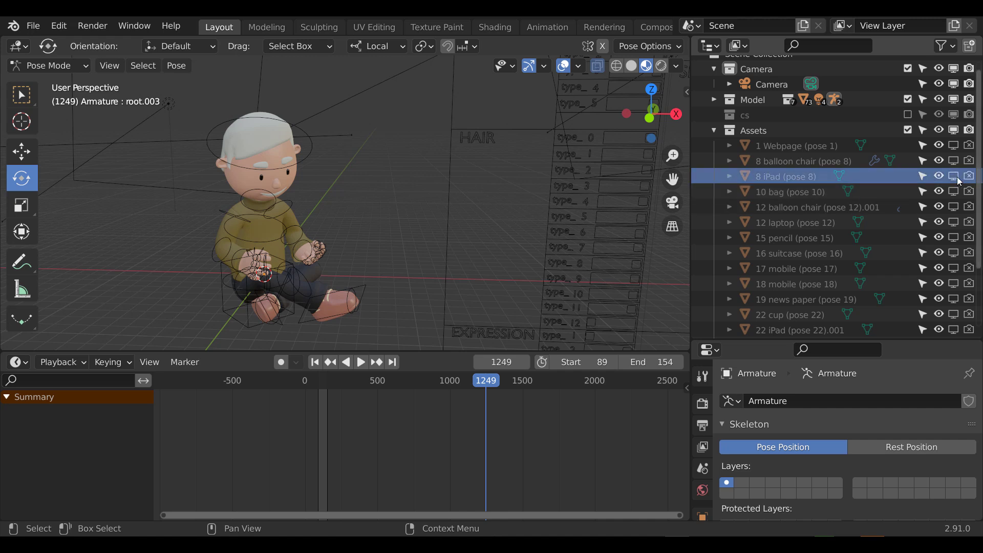
click(954, 176)
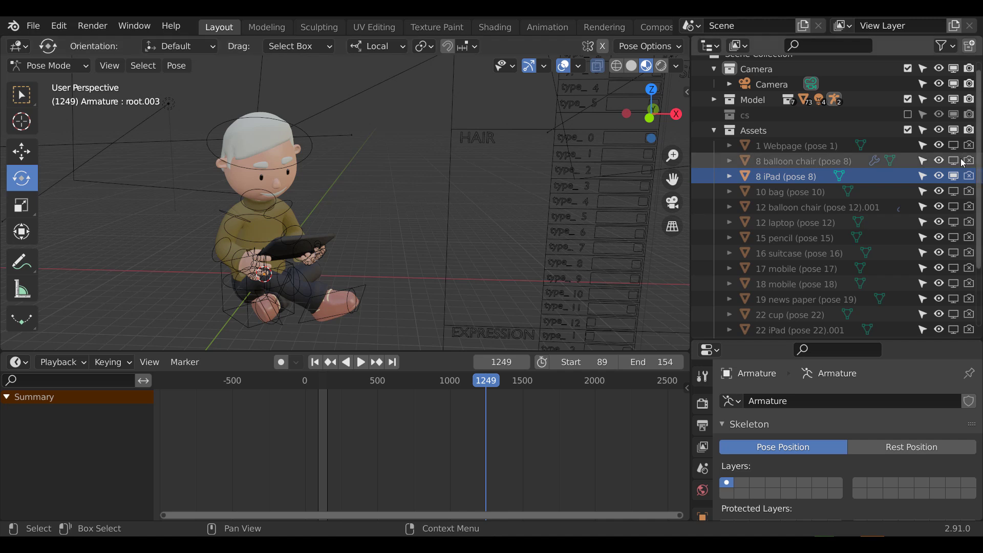
click(953, 177)
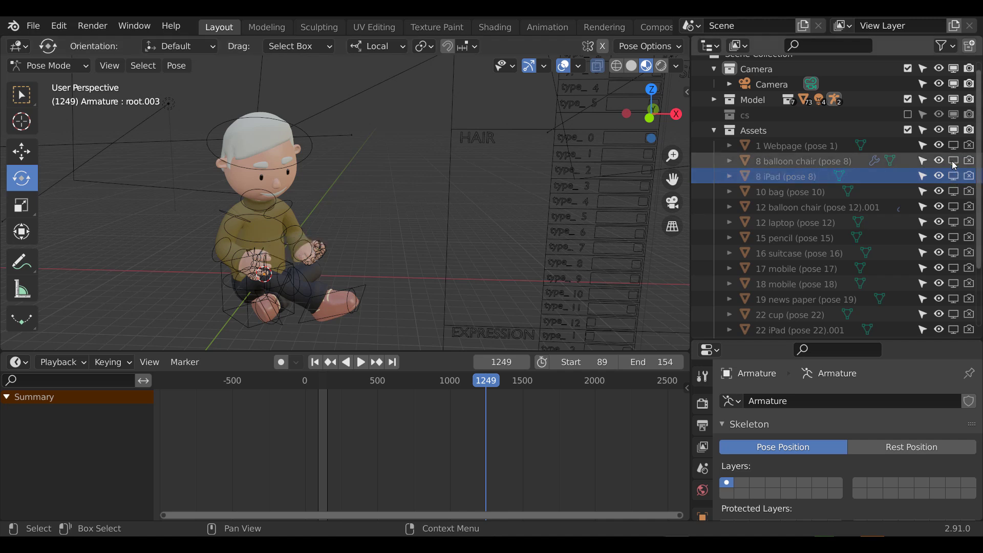
click(953, 146)
click(952, 147)
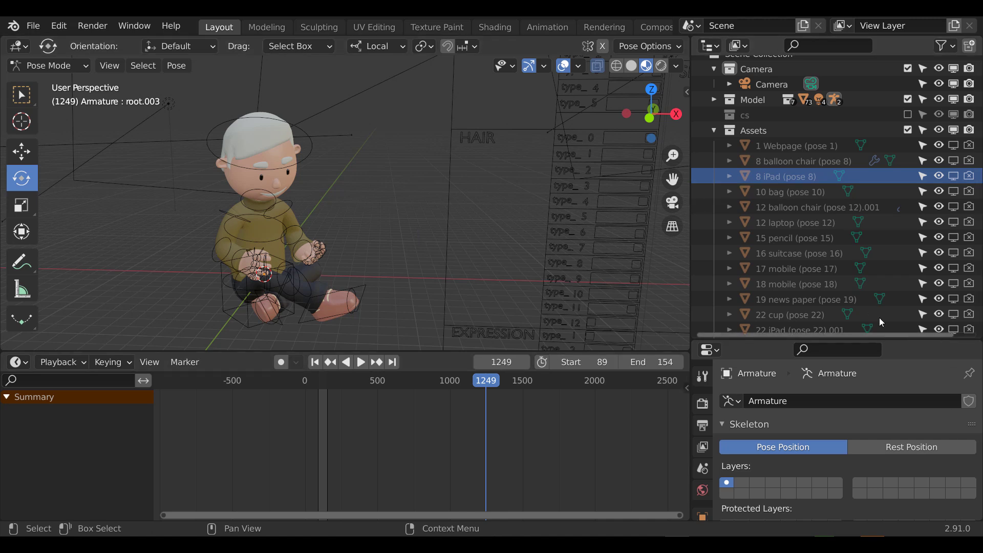
click(953, 253)
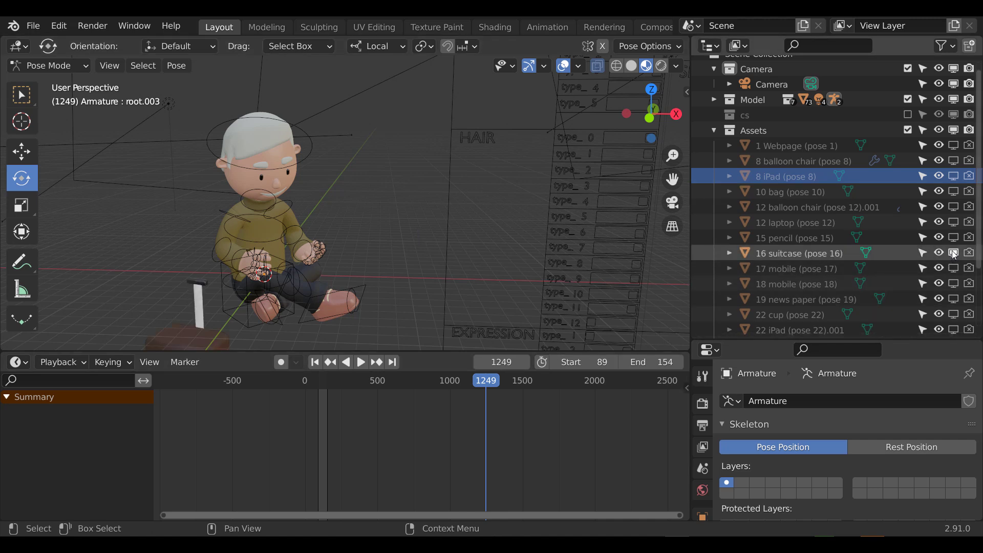
click(953, 283)
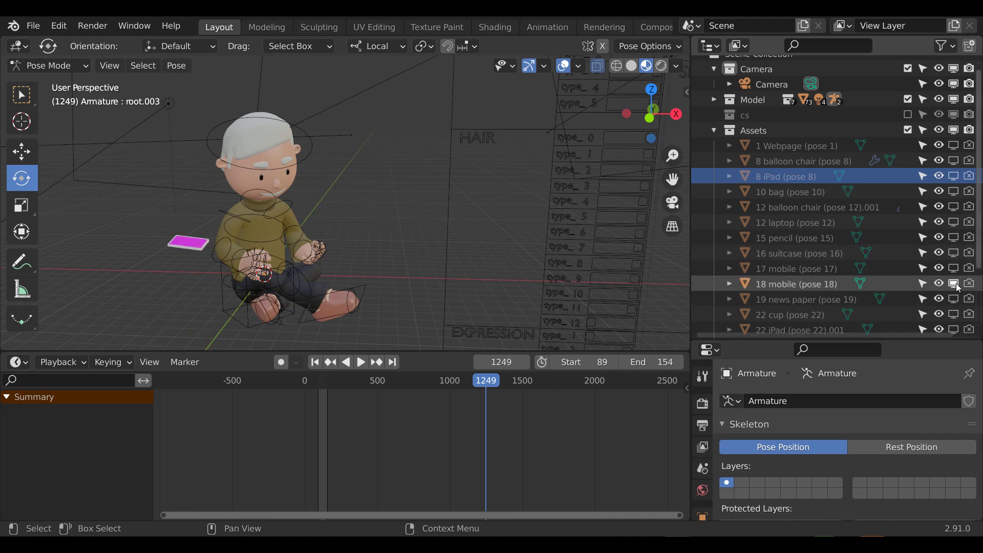
click(955, 285)
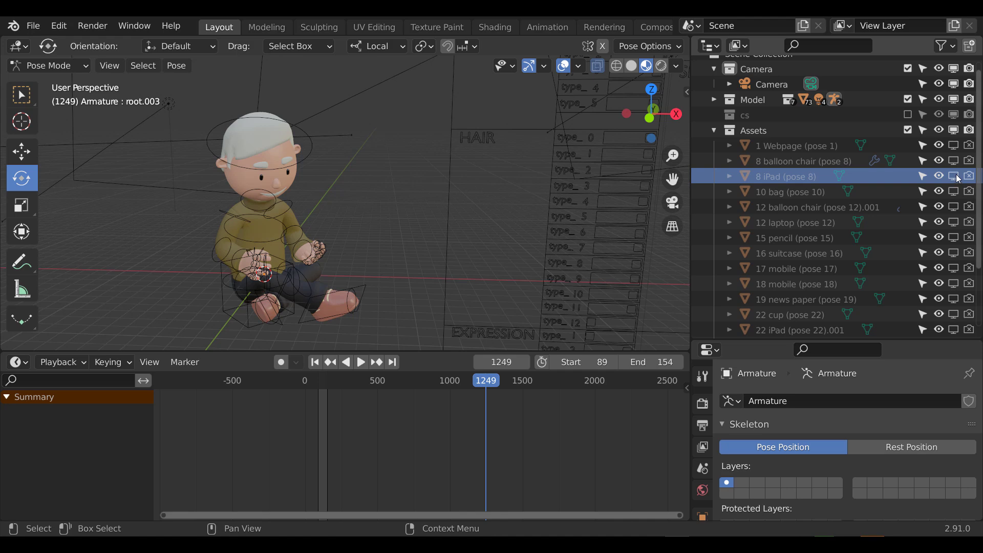
Show the 8 iPad (pose 8) prop in the viewport and inspect it in the character's hands.
click(955, 176)
scroll(180, 256, up, 5)
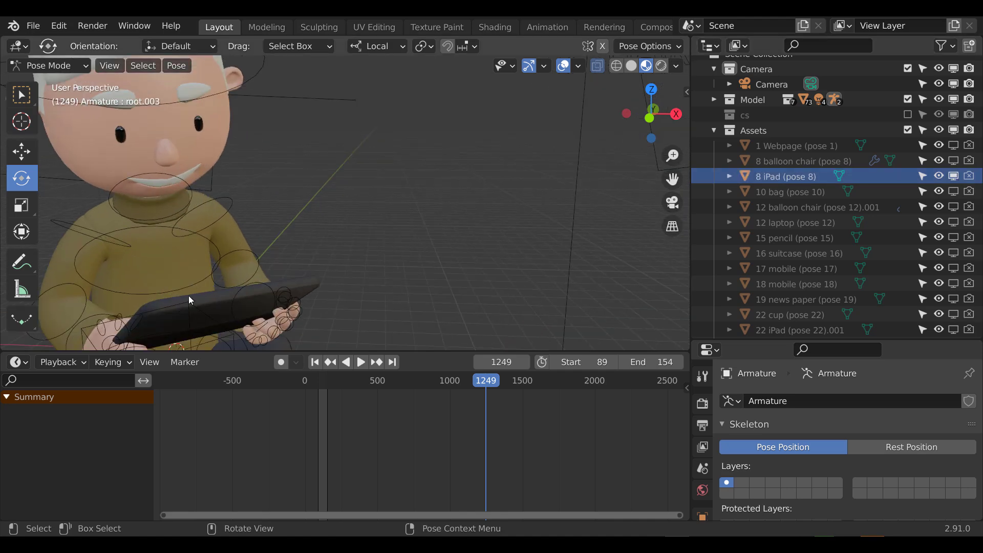
mouse_move(219, 299)
middle_down()
mouse_move(379, 249)
mouse_move(354, 275)
mouse_move(275, 311)
mouse_move(337, 272)
mouse_move(435, 244)
mouse_move(379, 239)
mouse_move(380, 258)
mouse_move(306, 254)
mouse_move(265, 214)
mouse_move(346, 191)
mouse_move(323, 262)
mouse_move(386, 270)
middle_up()
scroll(267, 213, down, 1)
scroll(327, 245, up, 2)
scroll(326, 244, up, 1)
scroll(327, 245, down, 4)
scroll(328, 247, up, 4)
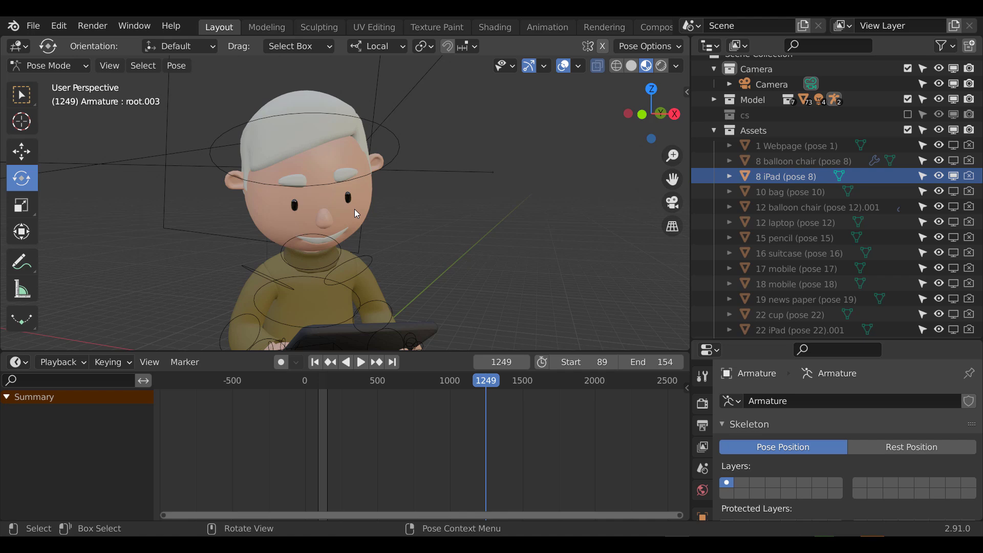
Split the 3D viewport into two side-by-side views and frame the character's face closely in one.
scroll(352, 212, down, 4)
middle_drag(524, 253, 198, 274)
drag(1, 348, 409, 322)
scroll(174, 183, up, 8)
shift+middle_drag(174, 182, 203, 272)
scroll(200, 237, up, 1)
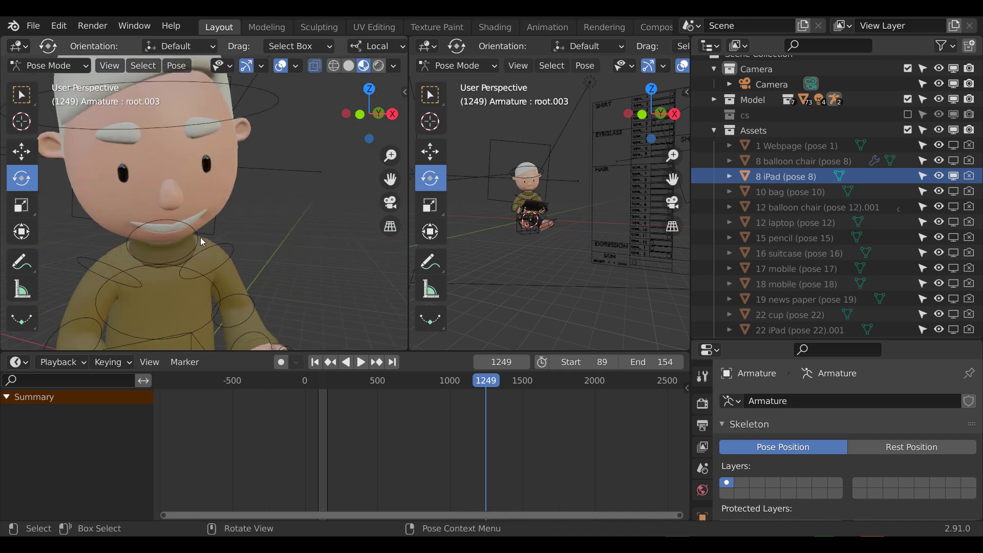
middle_drag(200, 237, 209, 262)
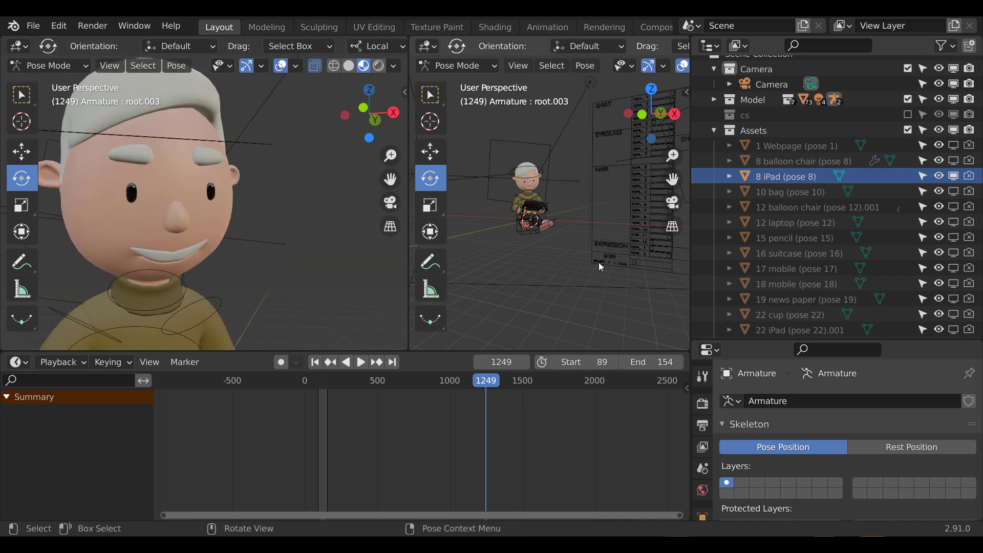
Switch the character's facial expression to type_2 by moving the EXPRESSION controls on the control board with the Move tool.
scroll(650, 249, up, 3)
middle_drag(623, 268, 505, 250)
scroll(507, 251, up, 3)
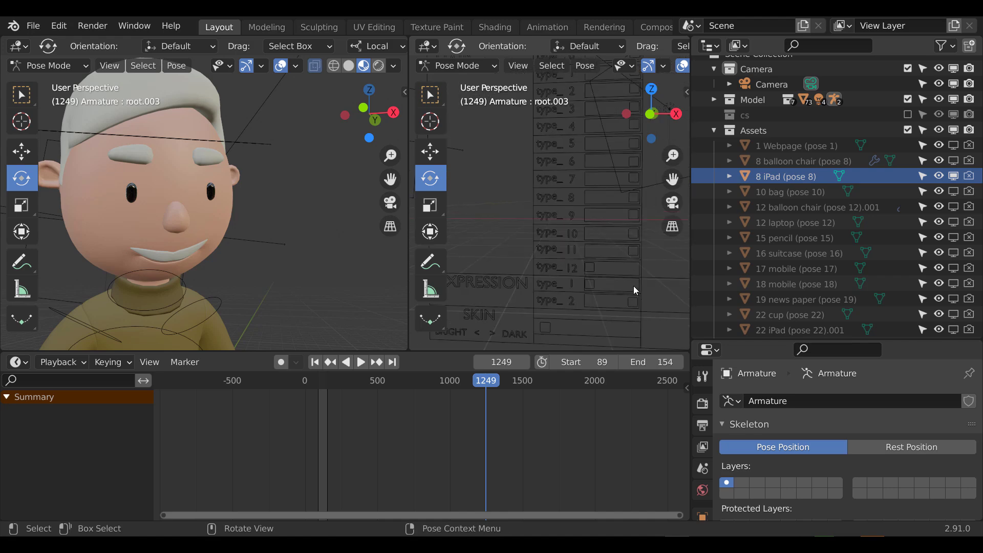
shift+middle_drag(634, 286, 662, 219)
middle_drag(614, 260, 570, 266)
click(598, 220)
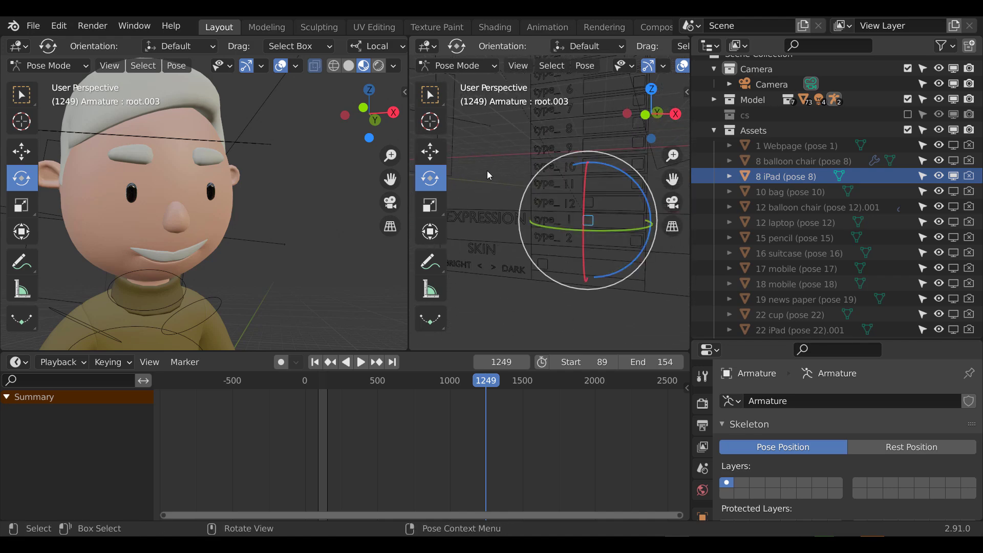
click(436, 152)
drag(538, 220, 546, 239)
click(644, 243)
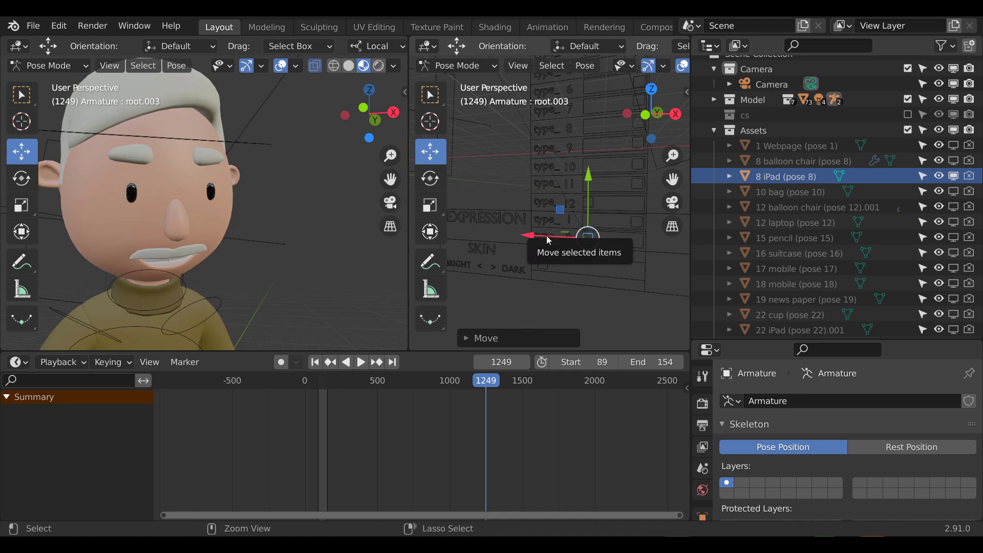
scroll(569, 191, down, 4)
shift+middle_drag(517, 179, 524, 286)
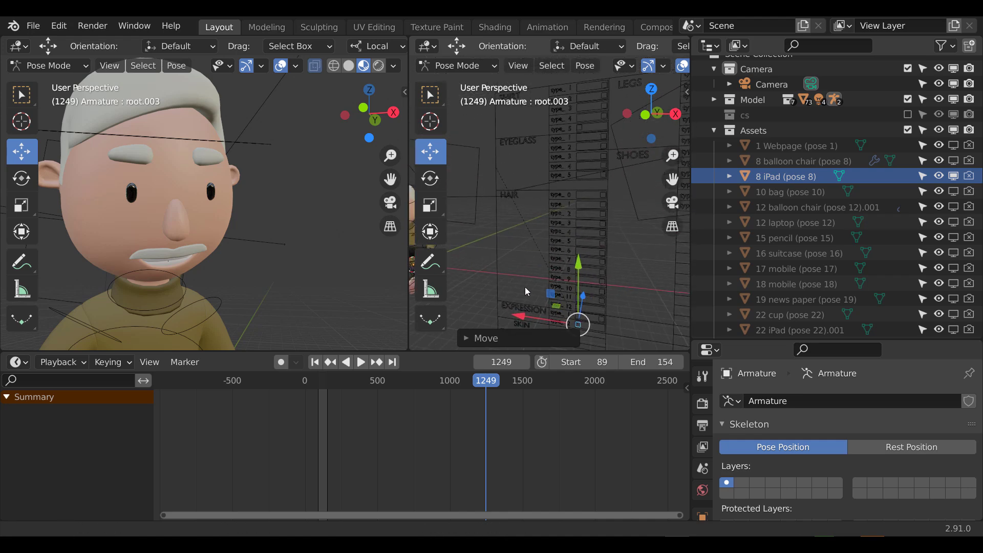
Swap the character's grey hair and moustache for the brown hairstyle by shifting the HAIR controls, including type_12, on the control board.
scroll(610, 199, up, 2)
drag(601, 188, 629, 196)
shift+middle_drag(639, 266, 613, 129)
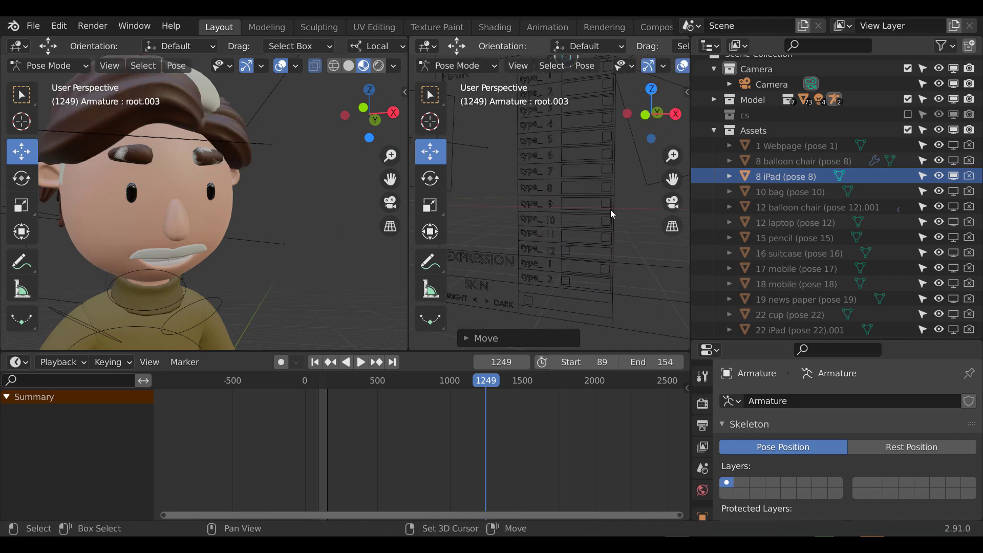
mouse_move(574, 253)
mouse_down()
mouse_move(558, 248)
mouse_move(573, 256)
mouse_up()
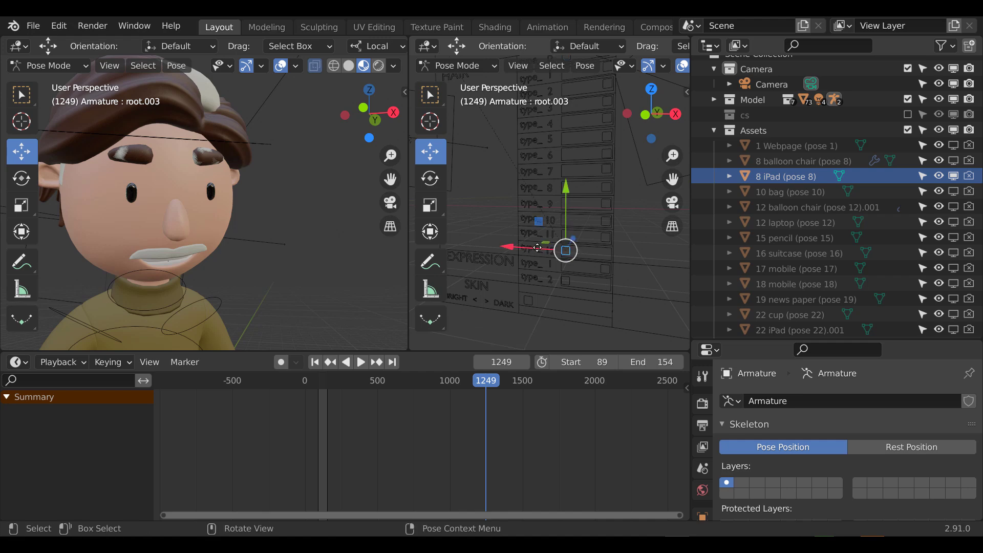
key(g)
key(x)
click(563, 219)
Put the thick-framed glasses on the character by sliding the EYEGLASS type_4 control on the control board.
scroll(561, 217, down, 3)
shift+middle_drag(546, 183, 604, 293)
scroll(580, 193, up, 2)
shift+middle_drag(579, 199, 610, 226)
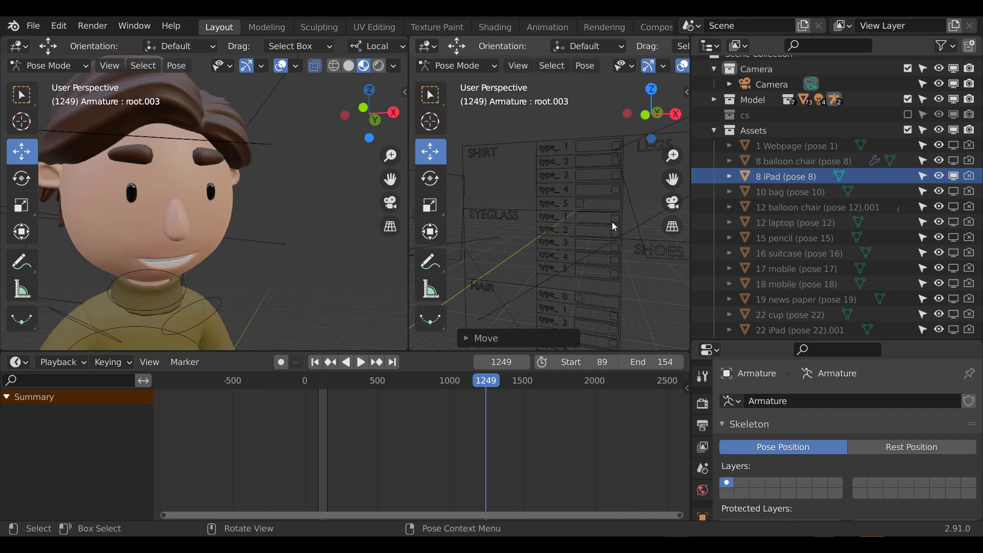
click(612, 222)
drag(643, 219, 688, 241)
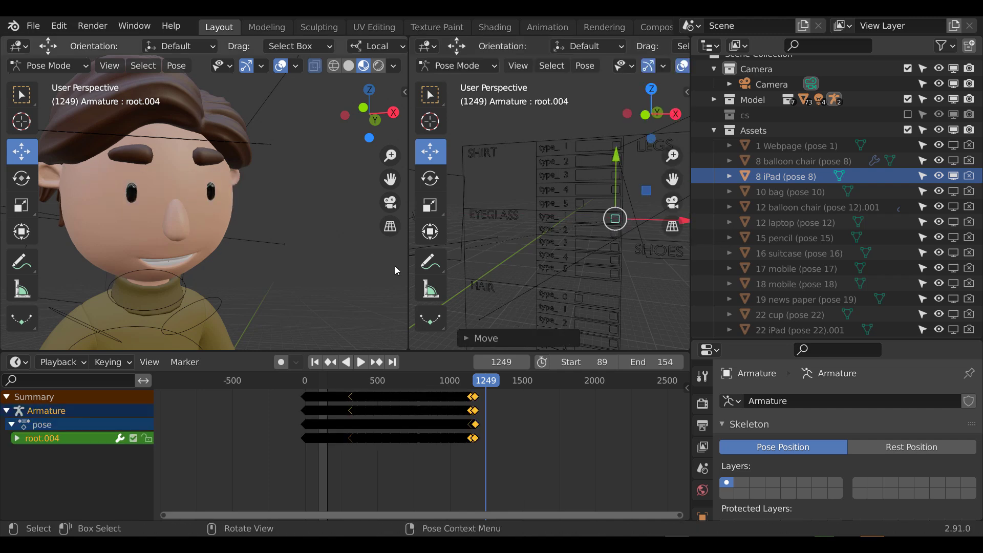
click(613, 260)
drag(645, 263, 616, 264)
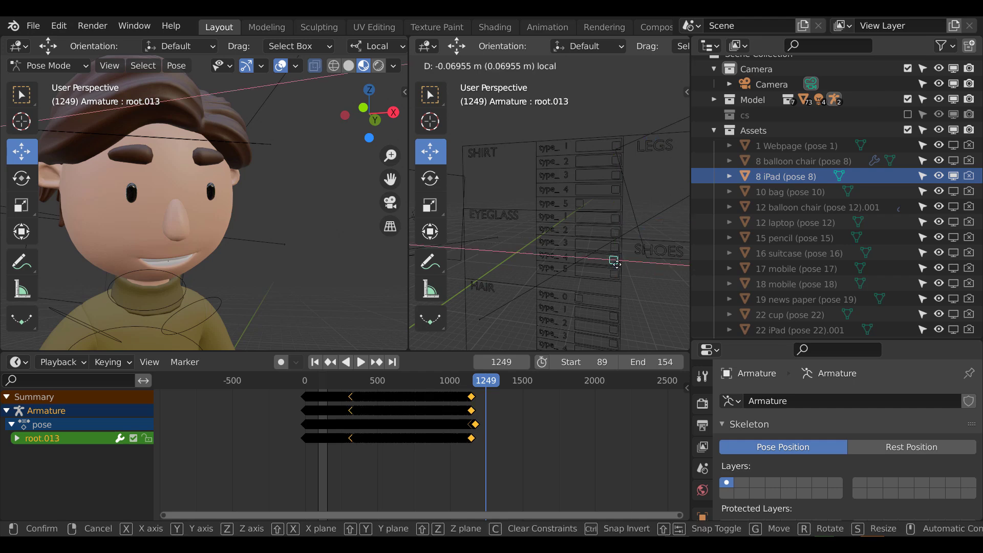
click(588, 259)
scroll(541, 278, down, 4)
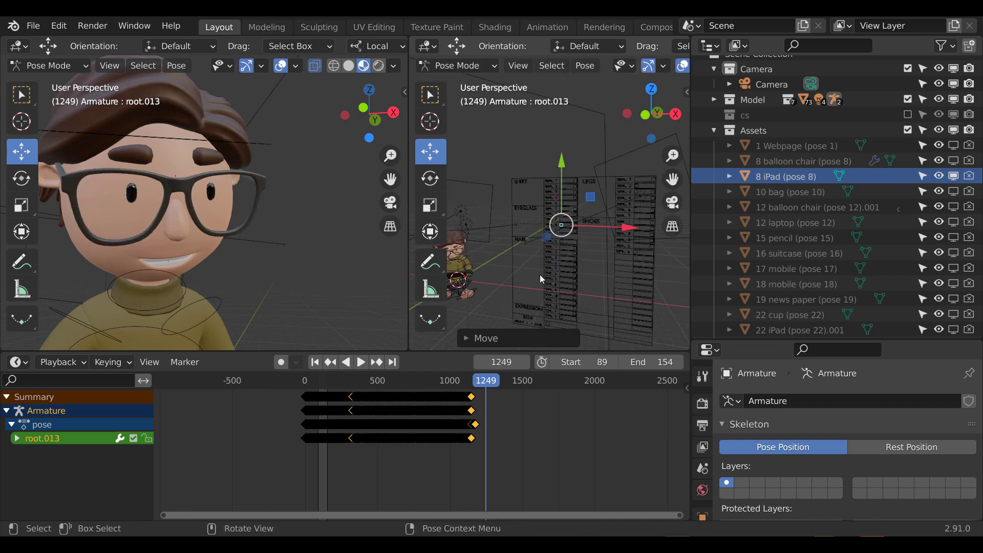
Examine the LEGS and SHOES options on the control board and the seated character holding the iPad.
middle_drag(615, 267, 584, 162)
scroll(550, 177, up, 5)
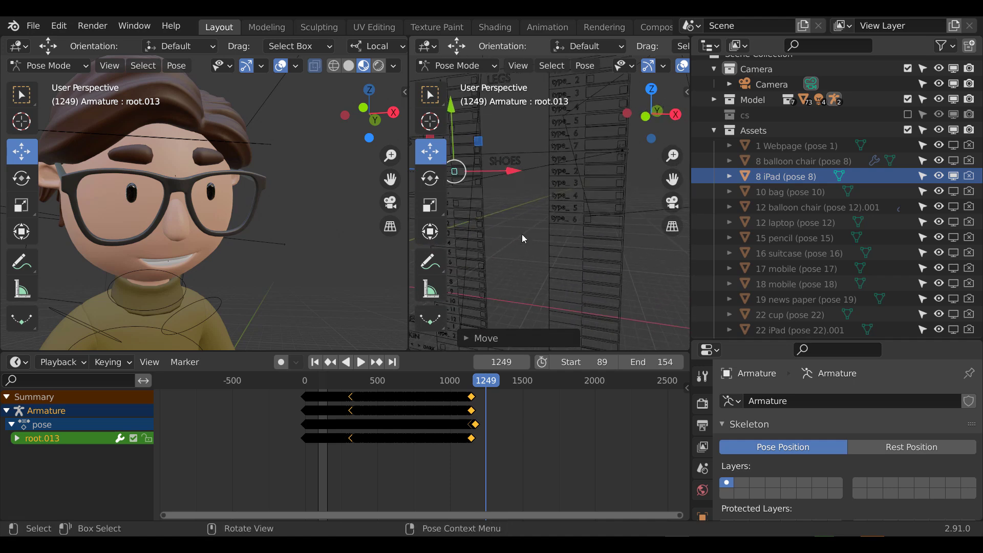
shift+middle_drag(558, 277, 723, 288)
shift+middle_drag(560, 210, 439, 261)
shift+middle_drag(218, 326, 281, 171)
middle_drag(177, 209, 215, 263)
scroll(138, 244, down, 4)
middle_drag(137, 243, 180, 277)
Switch from Pose Mode to Object Mode, clear the selection and select the character's turtleneck.
click(48, 66)
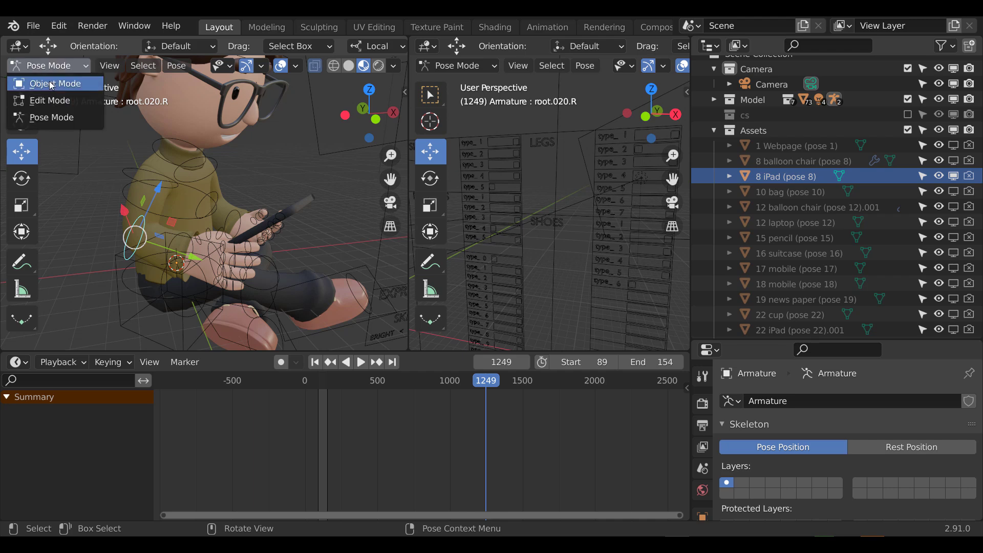
click(51, 85)
middle_drag(287, 206, 217, 201)
scroll(217, 201, down, 3)
middle_drag(272, 188, 213, 259)
key(alt+a)
scroll(205, 214, up, 4)
scroll(213, 259, down, 1)
middle_drag(126, 259, 152, 252)
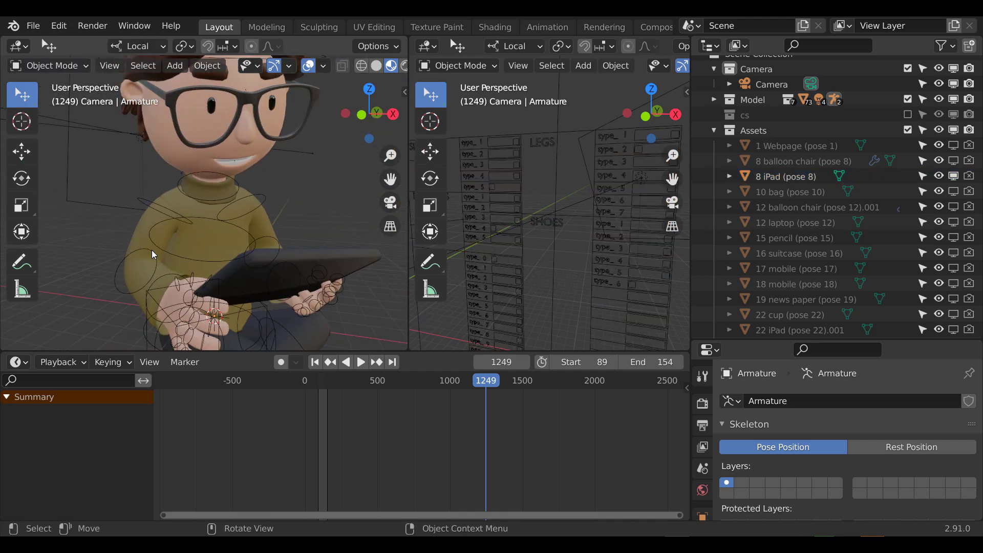
click(142, 237)
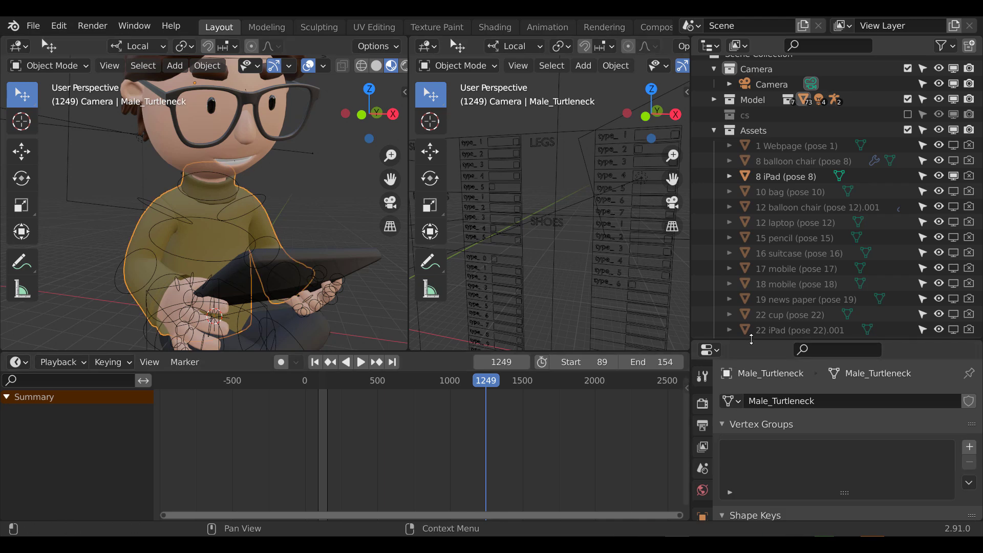
Enlarge the properties area and replace the Male_Turtleneck2 material on the turtleneck's second slot with Material.
drag(751, 341, 751, 99)
click(703, 404)
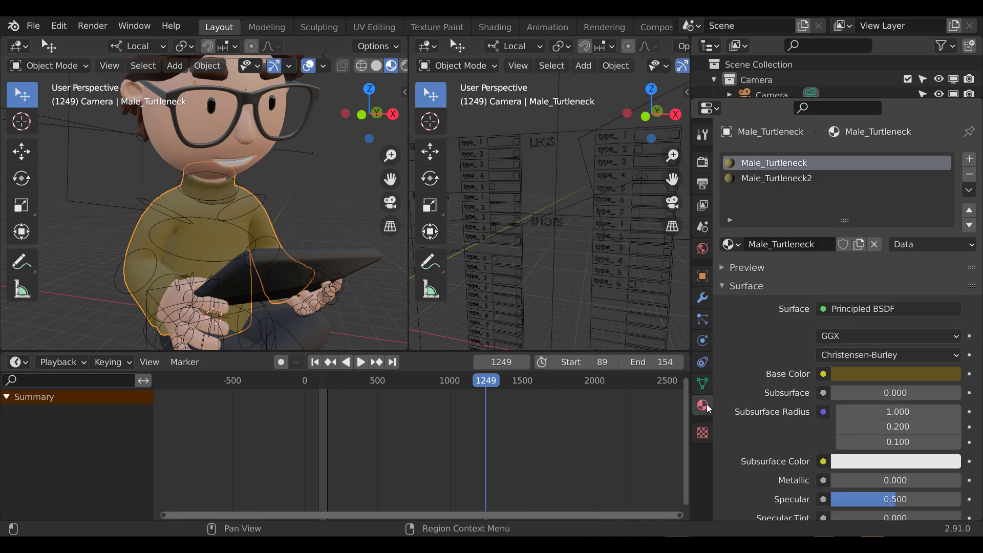
click(760, 180)
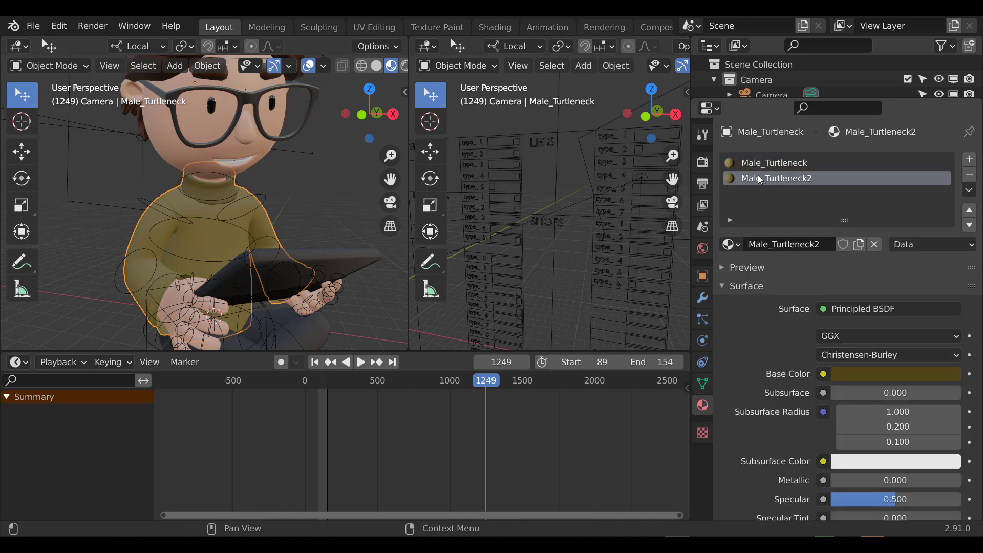
click(731, 245)
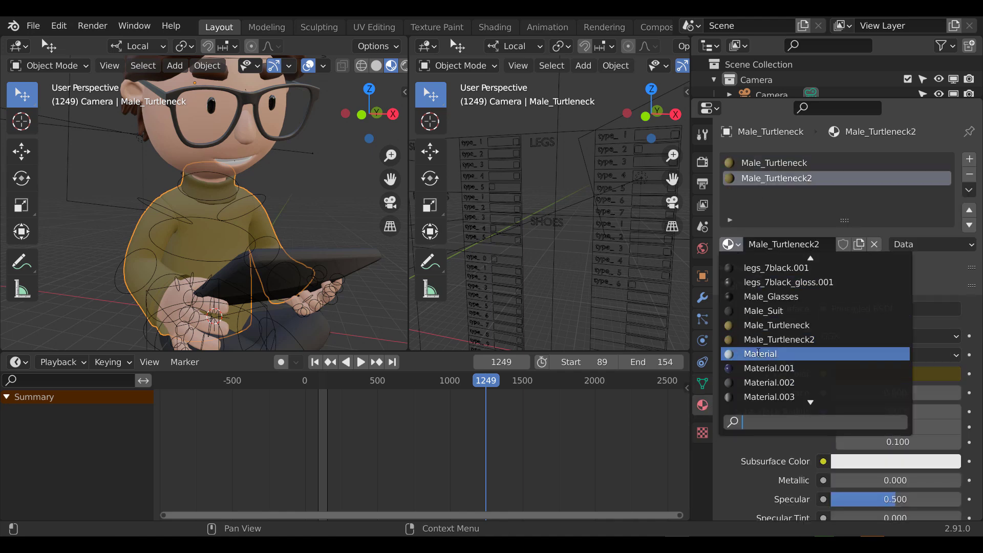
click(758, 351)
Browse the available materials and try the orange Material.013 on the turtleneck's first slot.
click(756, 164)
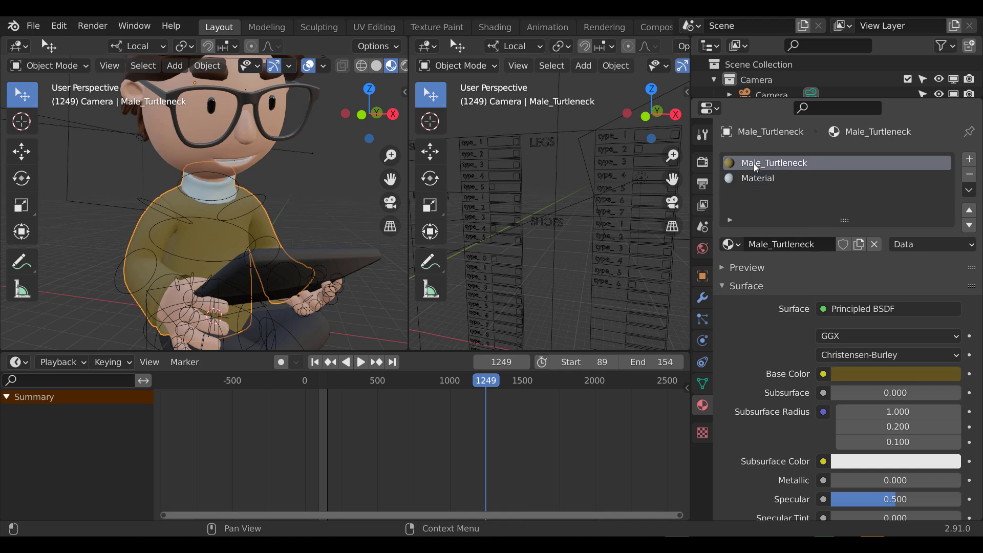
click(730, 245)
scroll(750, 379, up, 7)
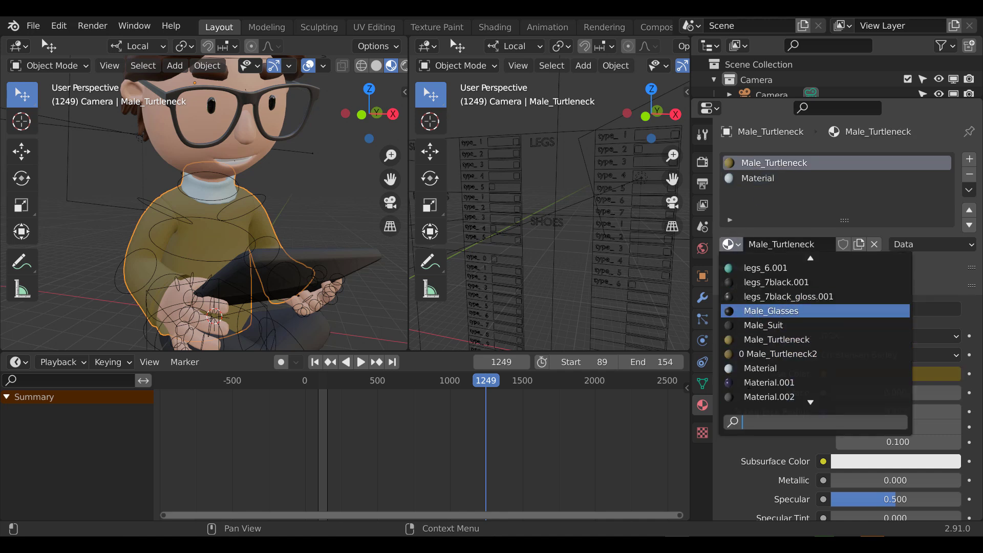
scroll(768, 320, up, 6)
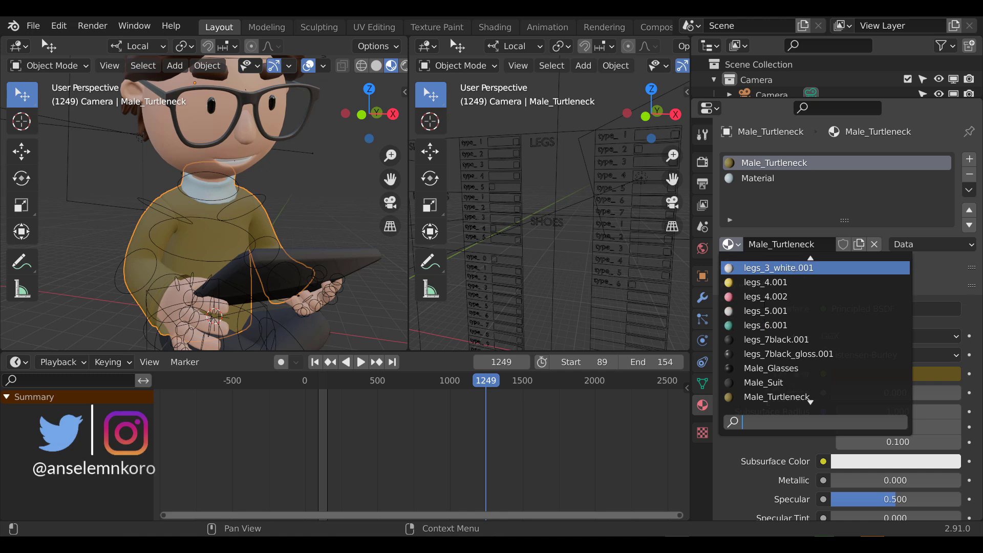
scroll(768, 318, down, 7)
scroll(767, 316, down, 10)
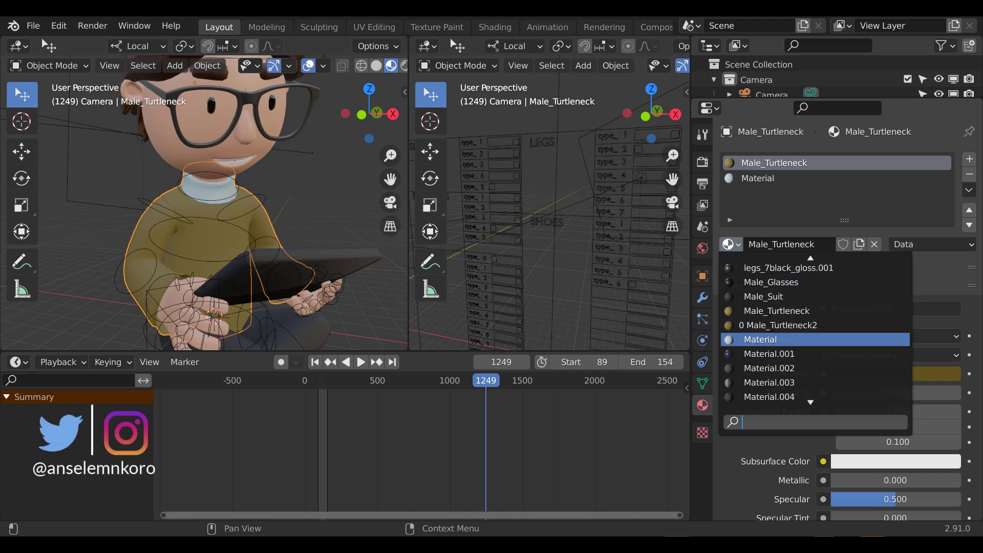
scroll(769, 381, down, 2)
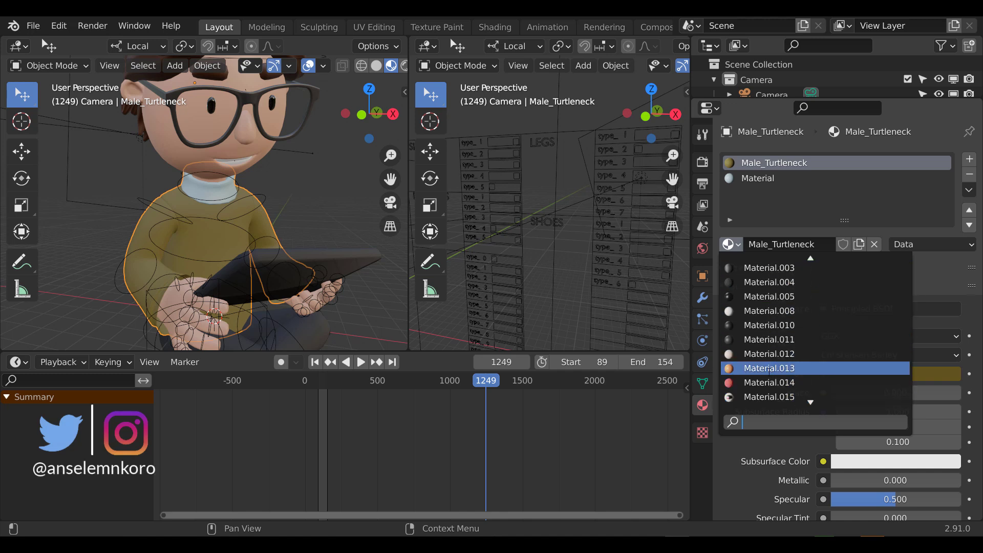
click(768, 368)
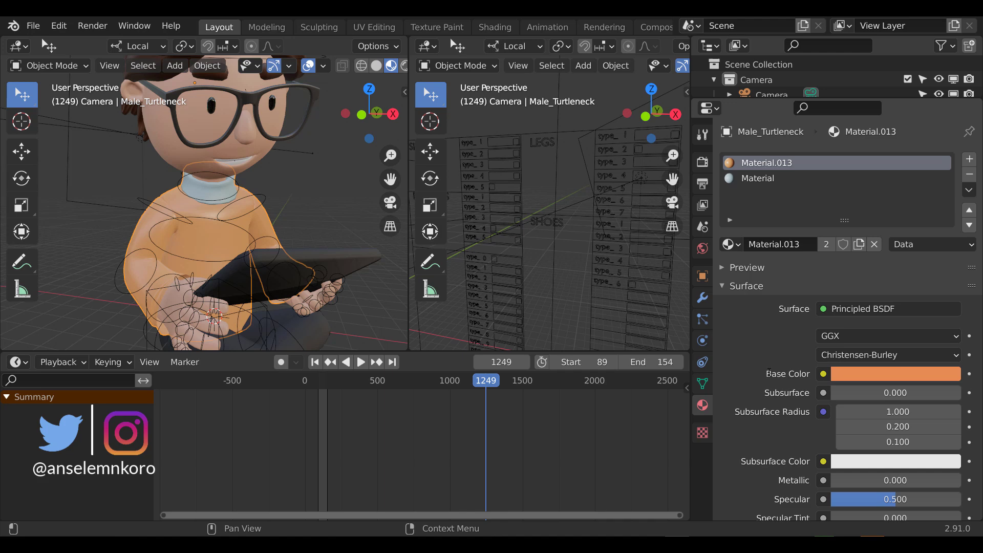
Assign the pink Material.018 to the turtleneck's first material slot and inspect the sweater on the character.
click(731, 244)
scroll(780, 384, down, 3)
click(768, 353)
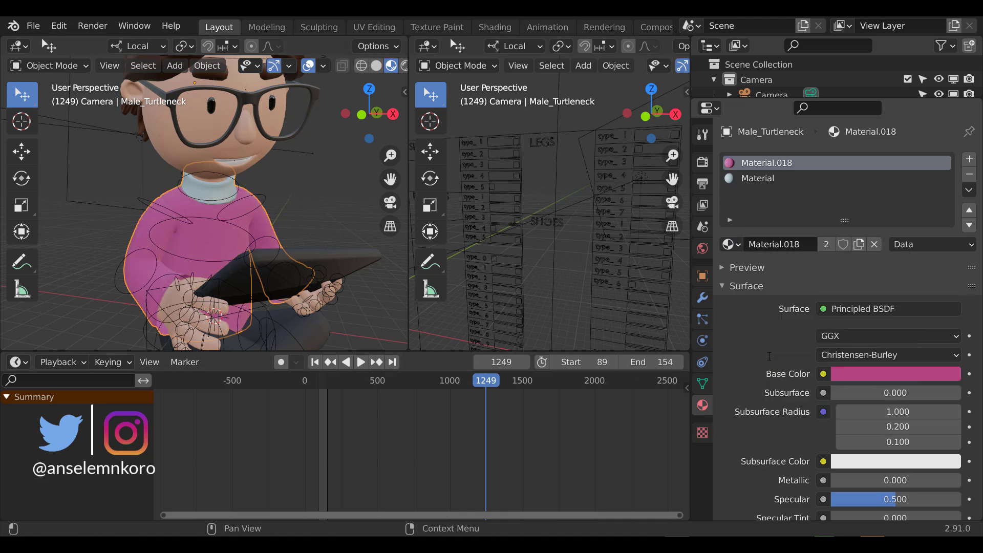
scroll(251, 258, down, 5)
middle_drag(252, 247, 183, 272)
click(275, 214)
scroll(259, 230, up, 4)
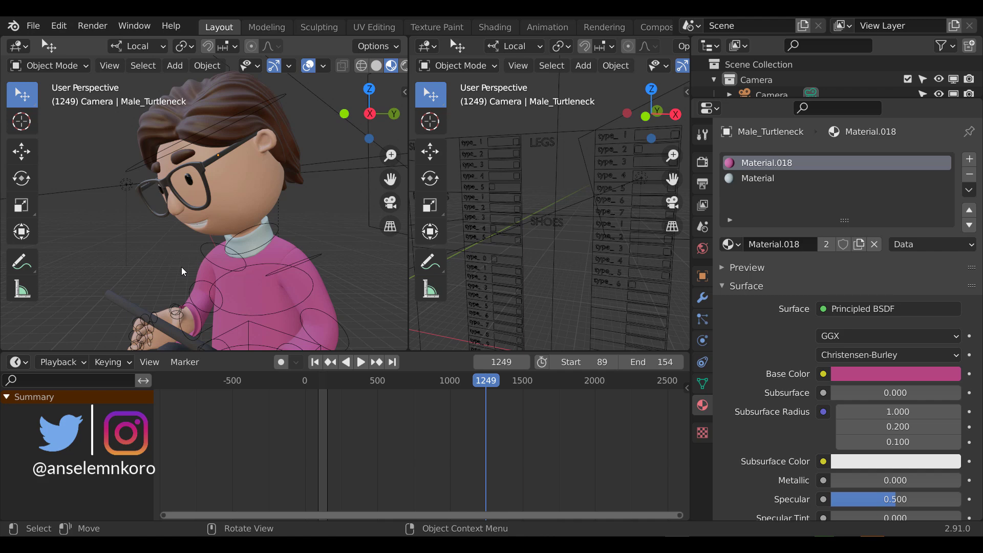
Select the character's hair, use the dark hair_type_1 material in both slots and inspect the seated character.
middle_drag(171, 293, 261, 303)
scroll(225, 230, down, 1)
click(189, 171)
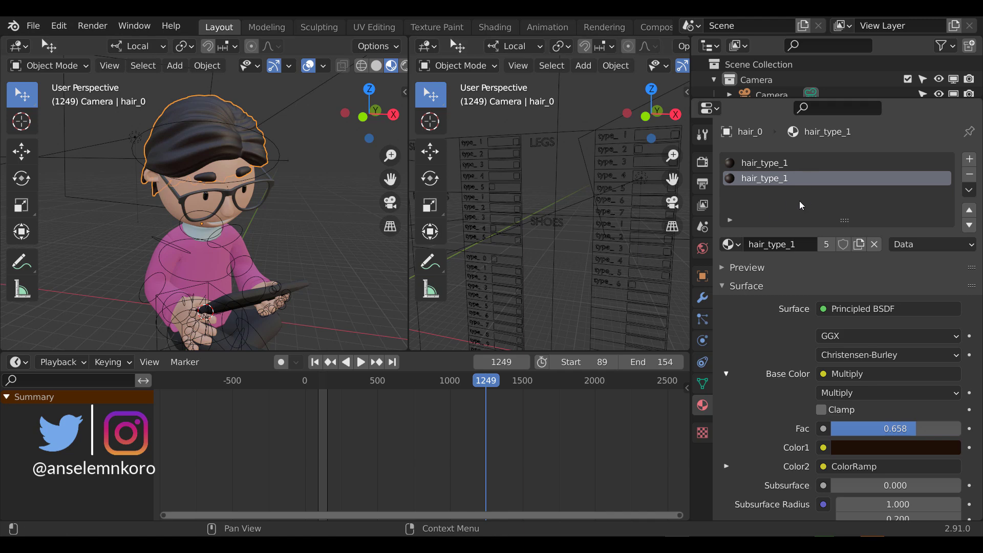
mouse_move(263, 203)
middle_down()
mouse_move(360, 227)
mouse_move(171, 224)
mouse_move(226, 170)
mouse_move(263, 182)
mouse_move(287, 226)
mouse_move(275, 213)
middle_up()
scroll(263, 181, down, 3)
scroll(263, 182, up, 3)
scroll(275, 213, down, 2)
scroll(274, 213, up, 1)
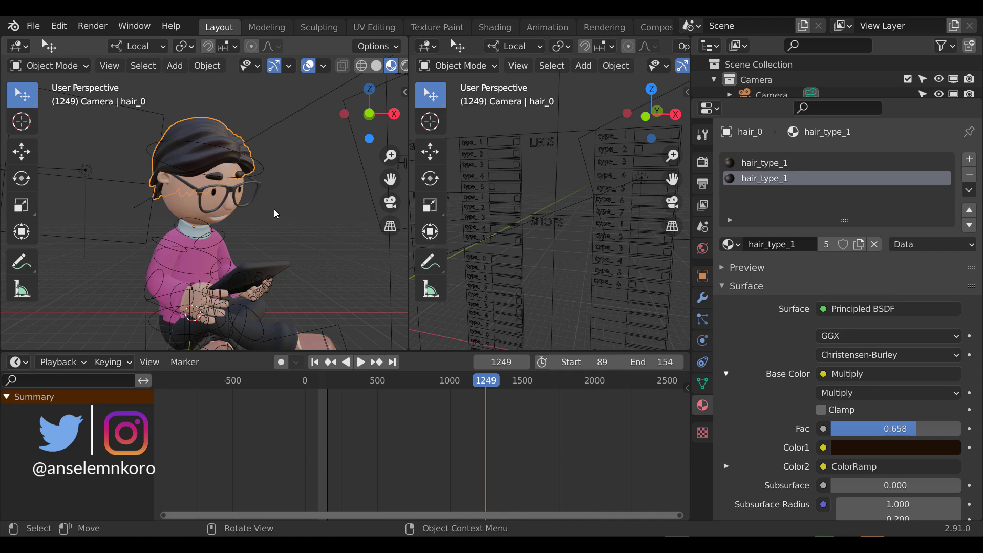
Look through the scene camera, enlarge the outliner, select the Camera object and try moving it freely.
key(KP_0)
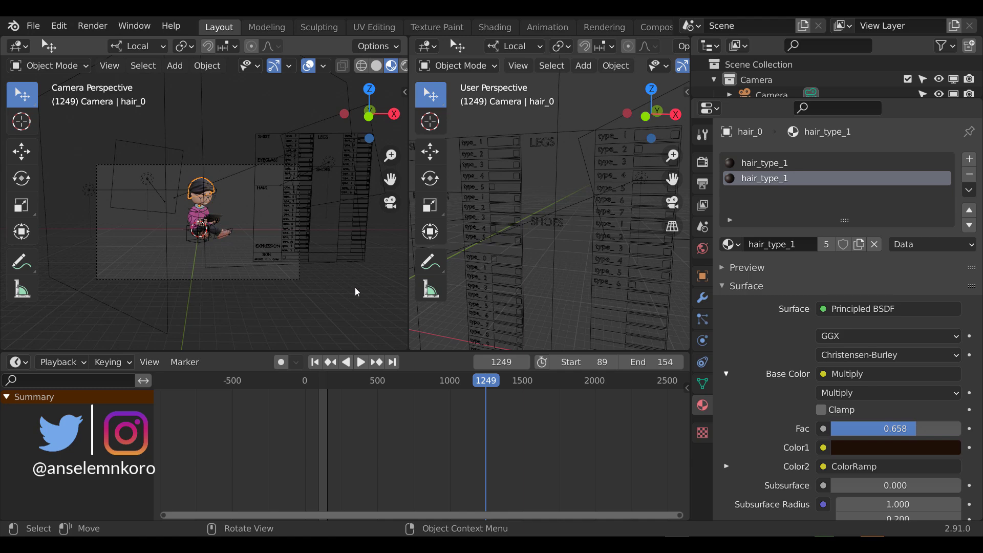
drag(777, 100, 777, 96)
drag(706, 98, 706, 262)
click(771, 95)
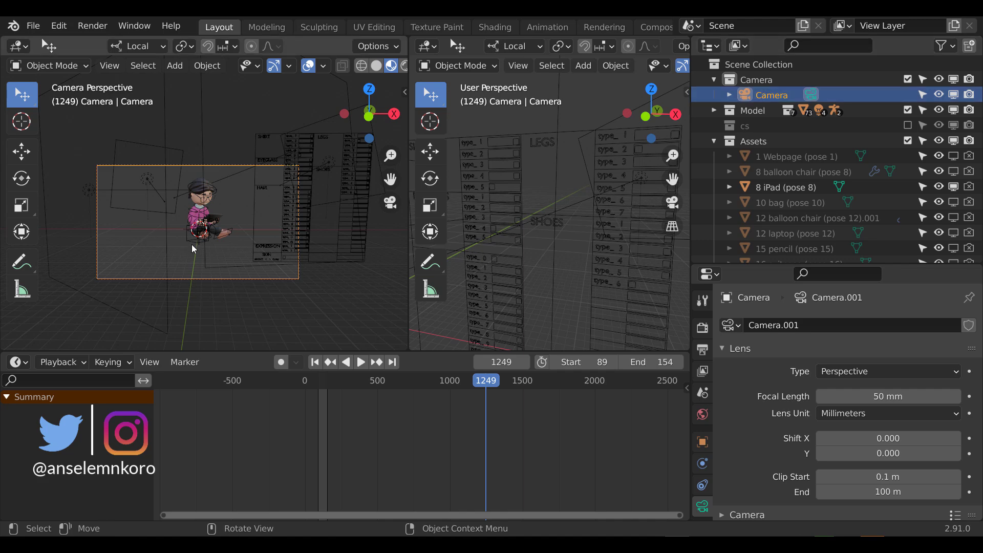
key(g)
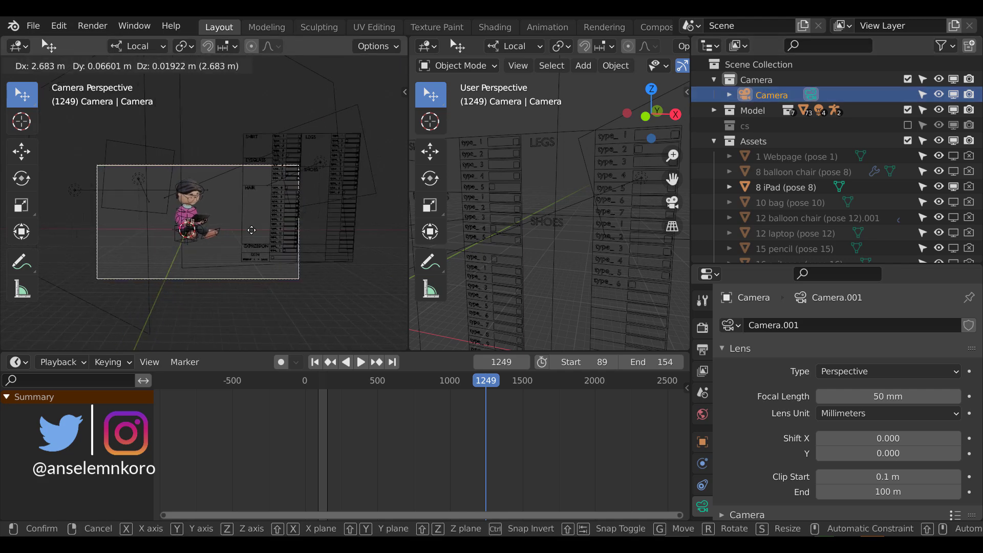
click(223, 233)
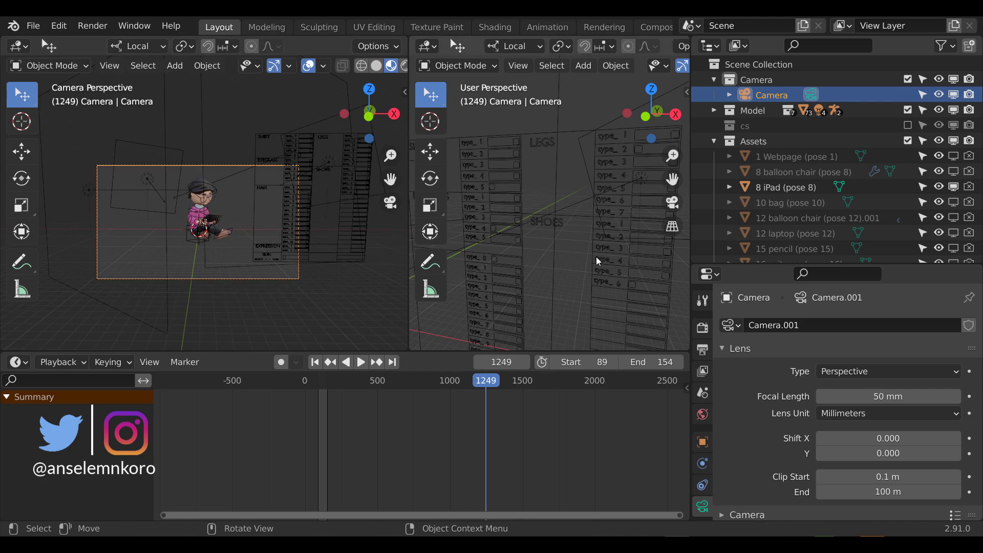
Move the camera closer to the seated character and raise it slightly along its local axes.
scroll(568, 253, down, 8)
mouse_move(567, 251)
middle_down()
mouse_move(472, 268)
mouse_move(461, 229)
mouse_move(555, 264)
middle_up()
click(22, 151)
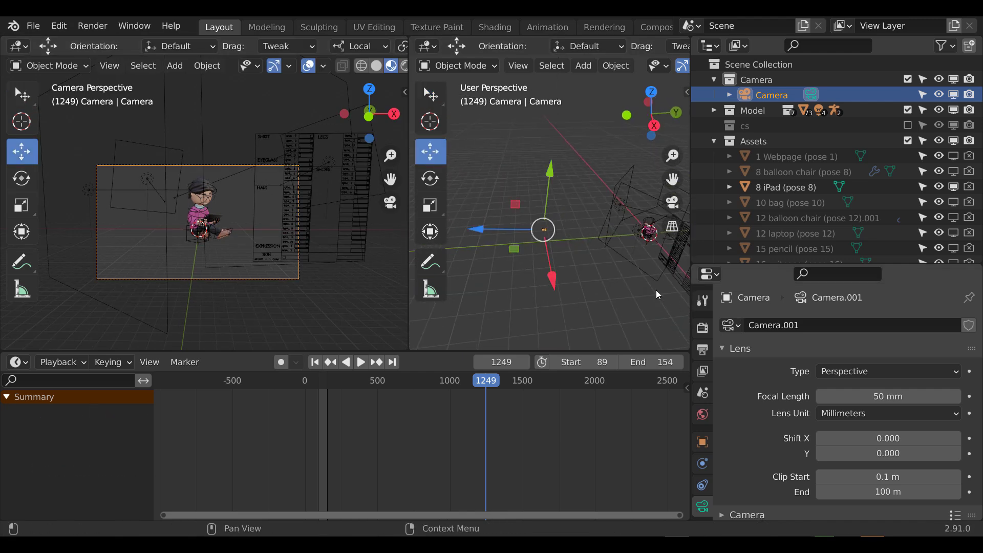
drag(565, 230, 510, 230)
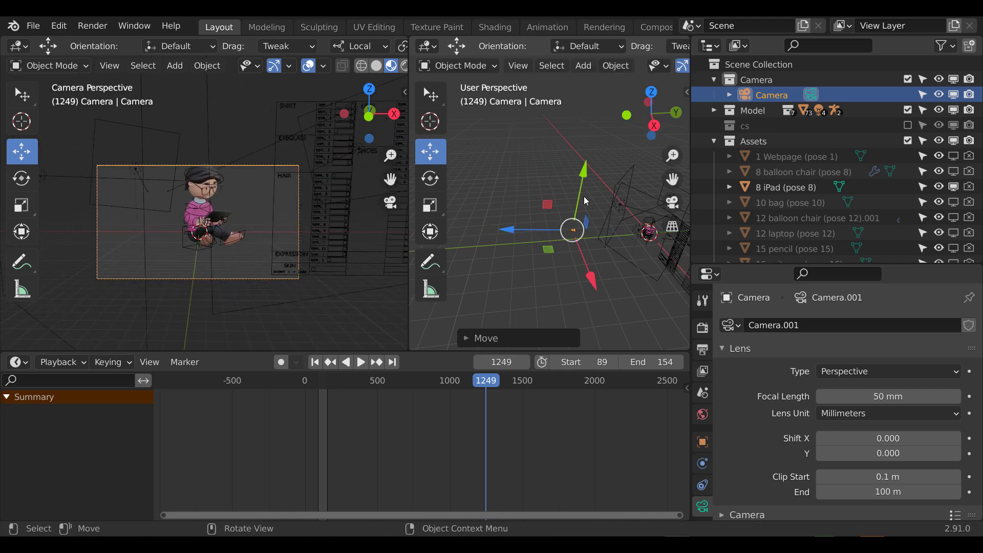
drag(585, 199, 582, 180)
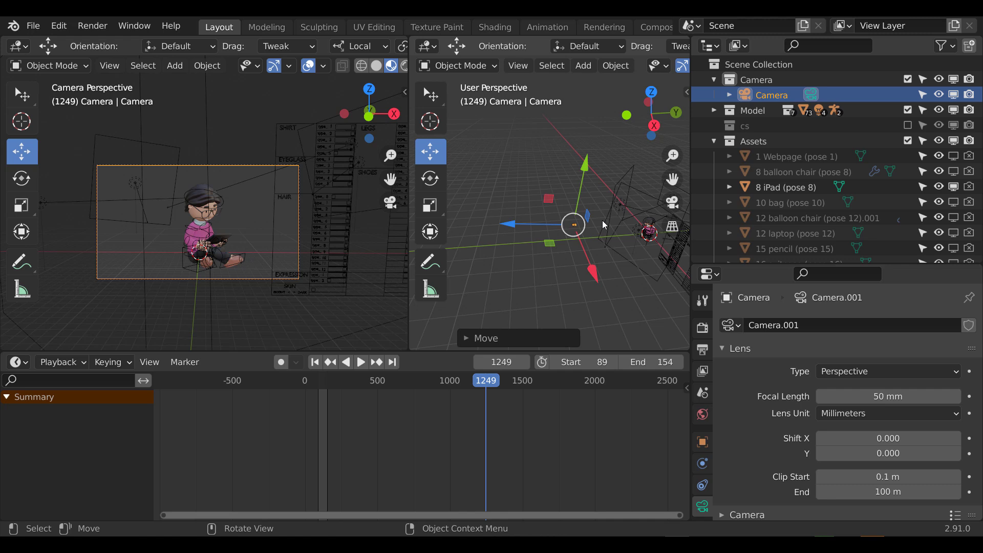
Collapse the Assets collection, show the Background floor and wall in the viewports, and preview the camera view in Rendered shading.
click(714, 140)
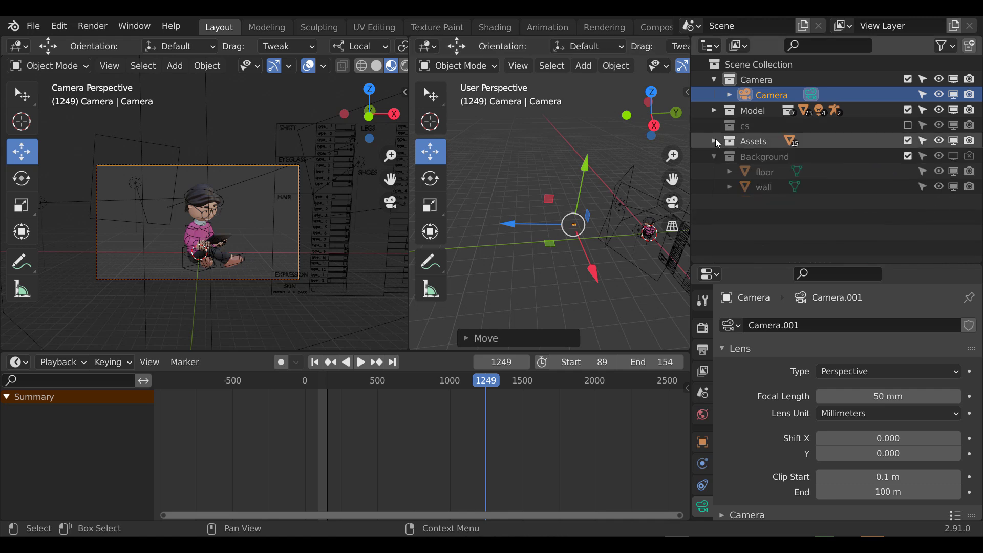
click(952, 156)
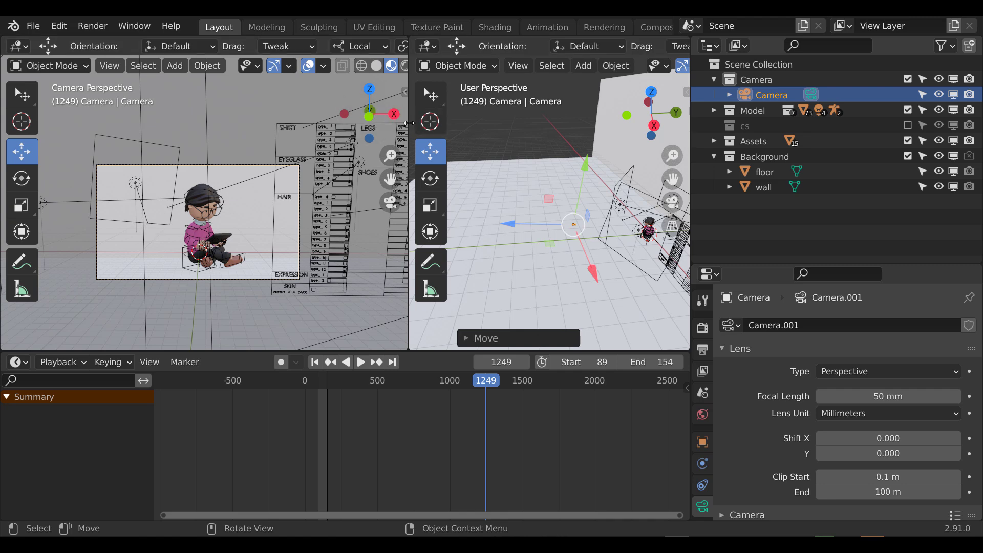
drag(408, 118, 563, 121)
click(532, 66)
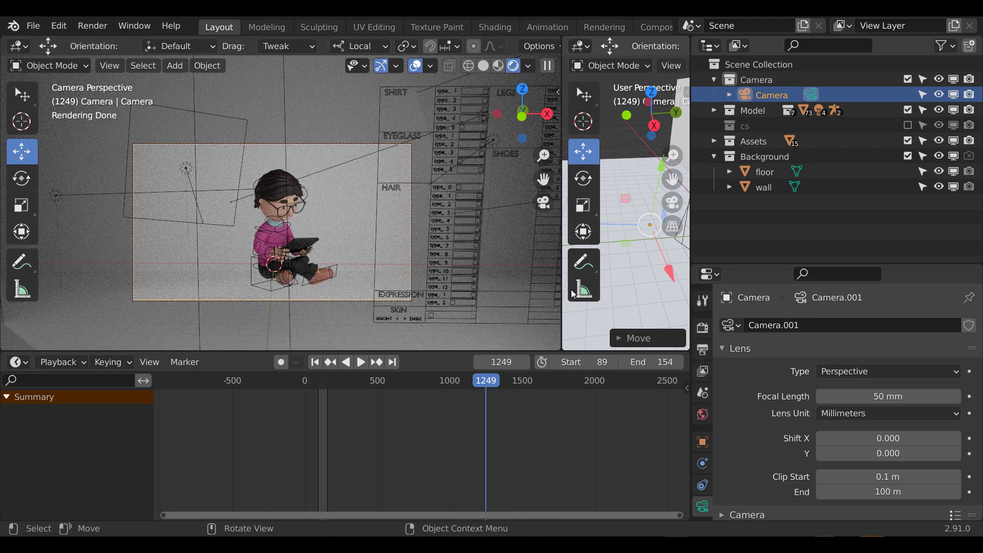
drag(562, 288, 399, 289)
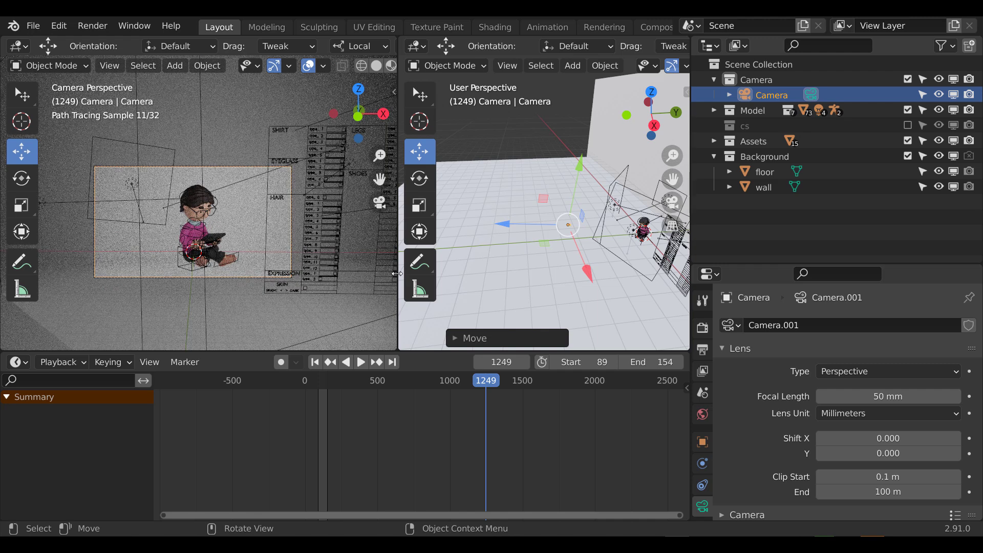
shift+middle_drag(612, 186, 588, 237)
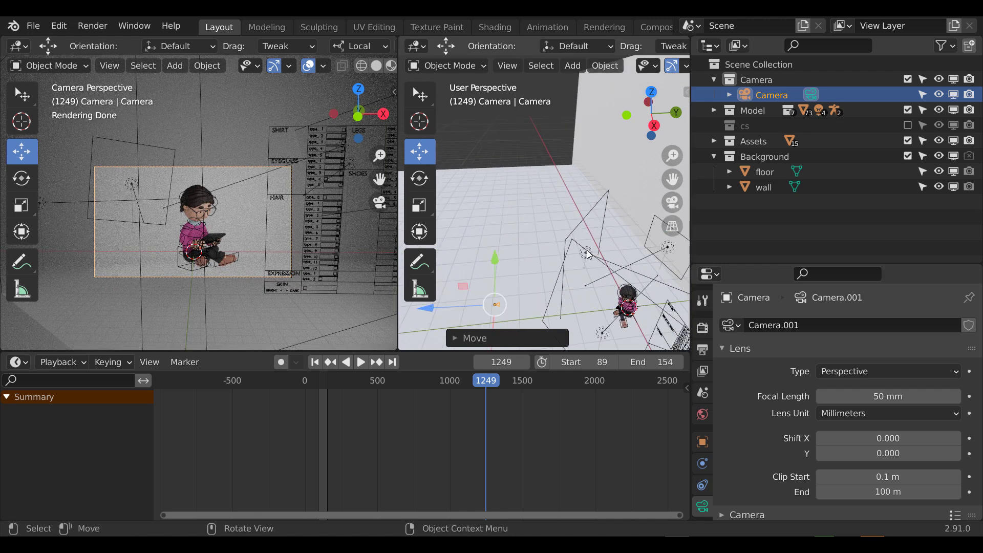
Select the Area.002 light near the seated character and tint its colour pale peach, with hue 0.059 and saturation 0.110.
click(587, 251)
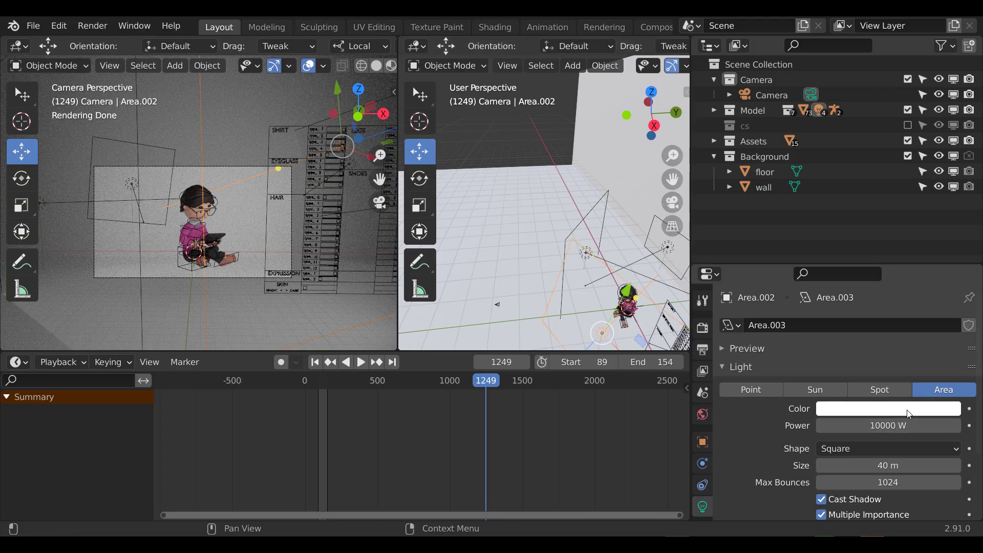
click(888, 408)
mouse_move(891, 281)
mouse_down()
mouse_move(882, 288)
mouse_move(878, 264)
mouse_up()
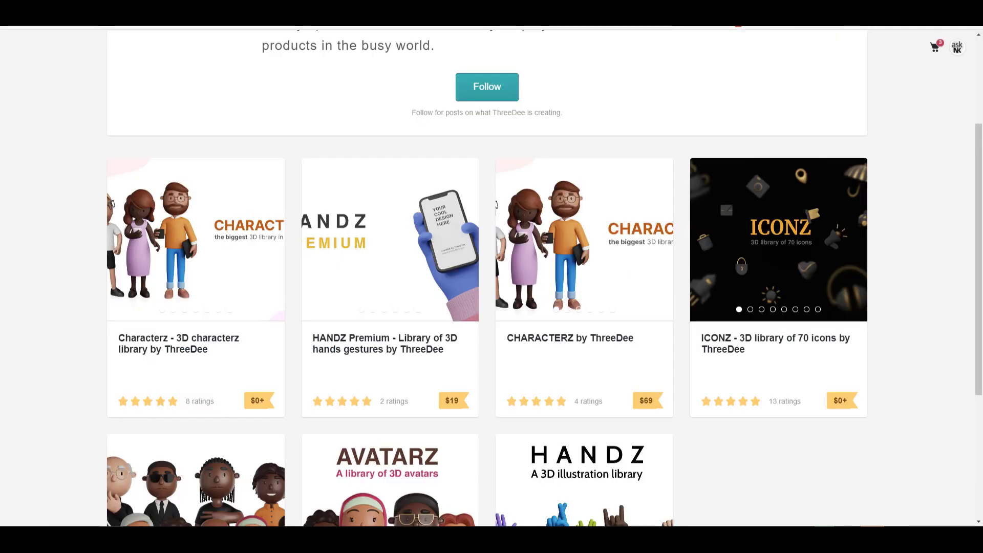
Switch to the Three Dee Gumroad store and look through the preview images and description of the ICONZ 3D icon library.
scroll(457, 357, down, 4)
scroll(687, 360, up, 1)
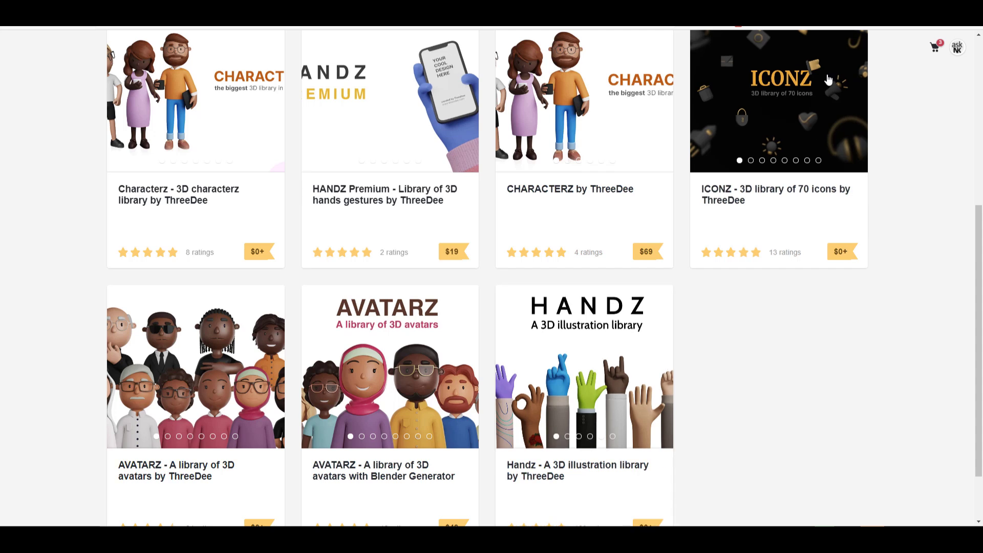
click(798, 99)
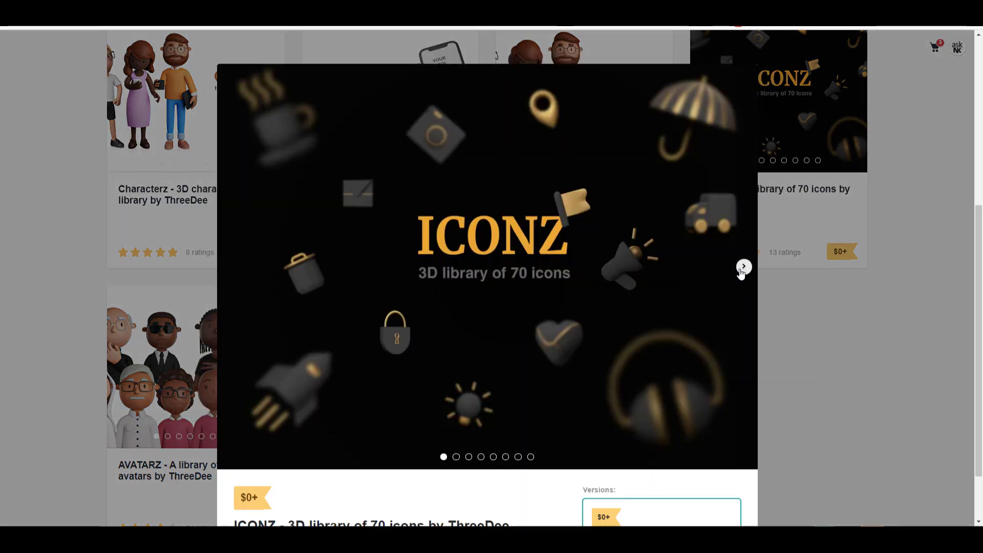
click(742, 271)
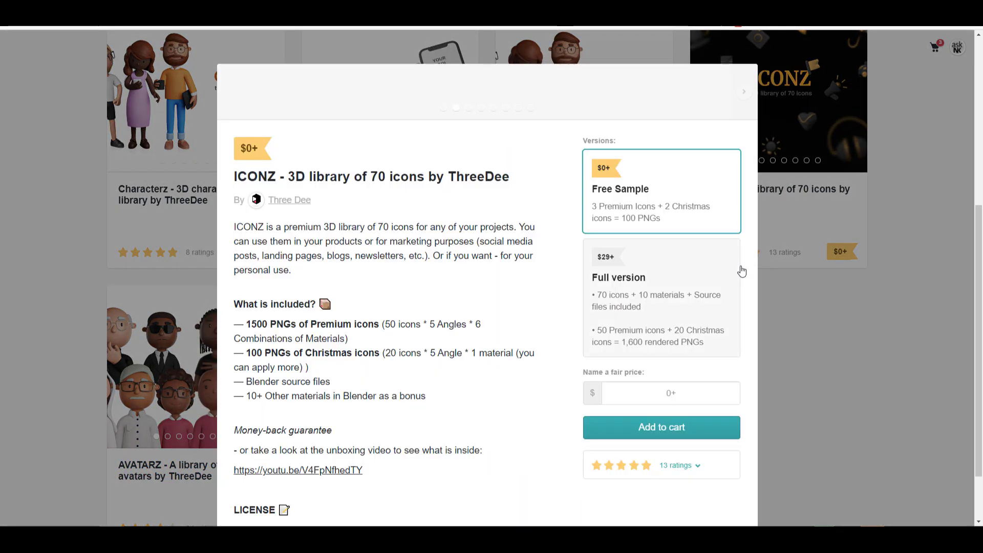
click(742, 270)
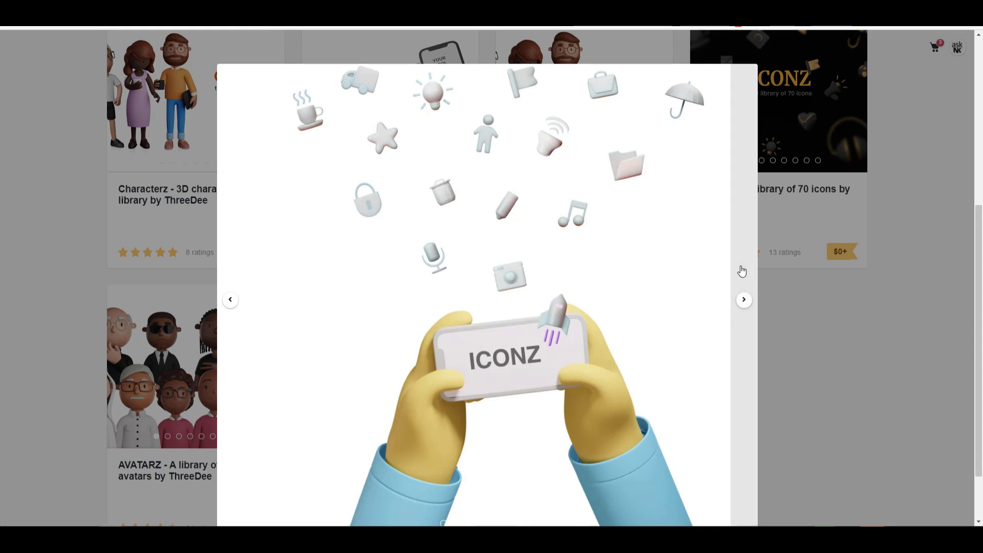
click(741, 271)
click(742, 271)
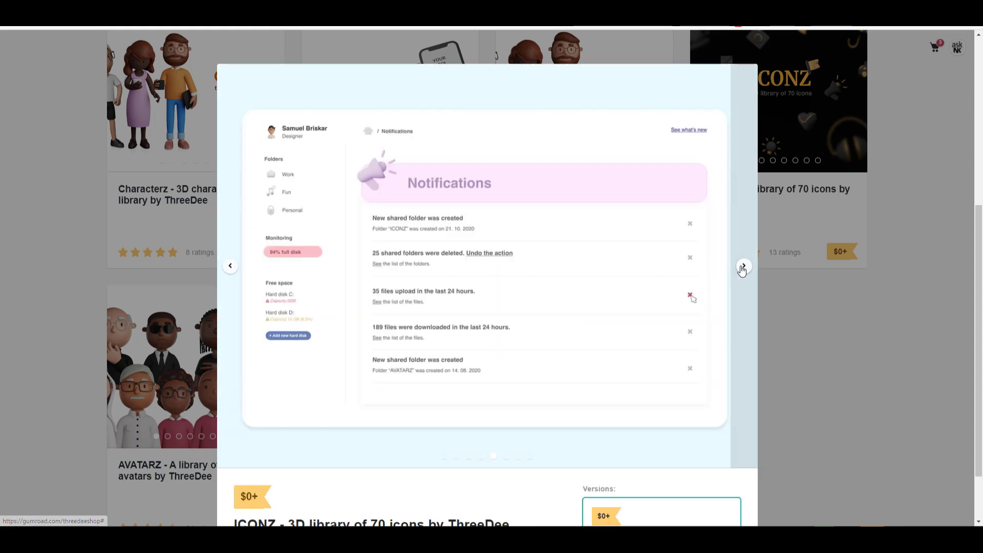
click(742, 269)
click(742, 268)
click(742, 270)
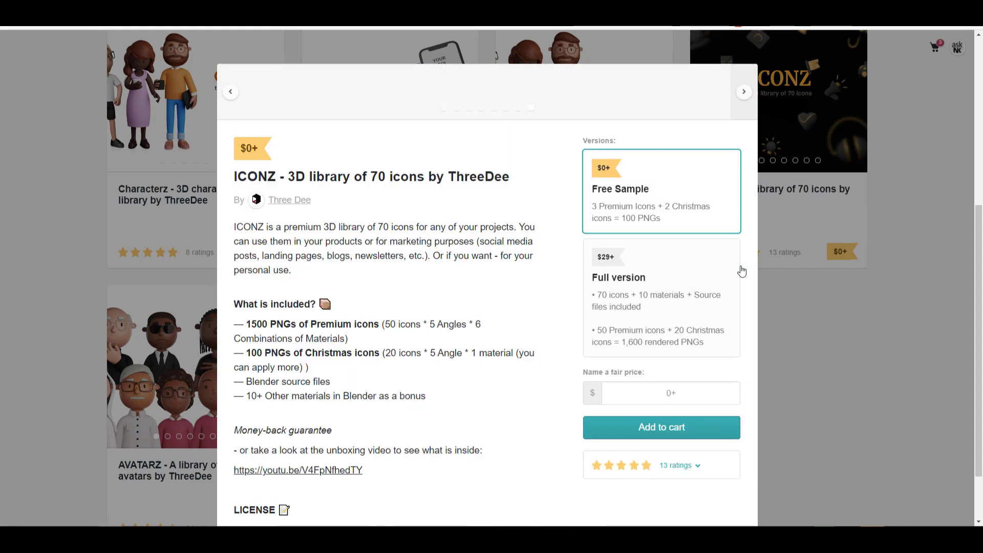
scroll(625, 257, down, 5)
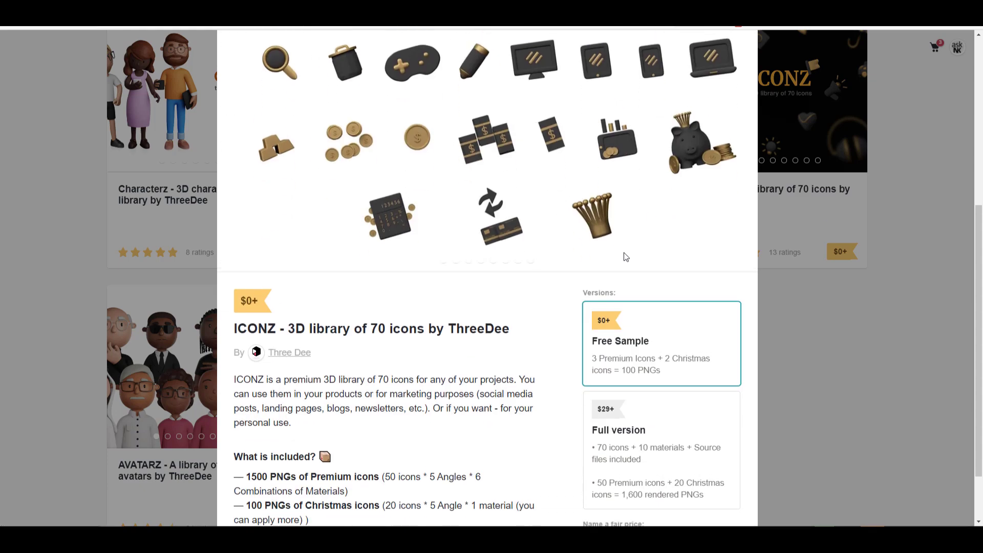
scroll(625, 256, up, 5)
click(806, 336)
Open the Handz 3D illustration library listing, view its preview images and close it.
scroll(659, 328, down, 2)
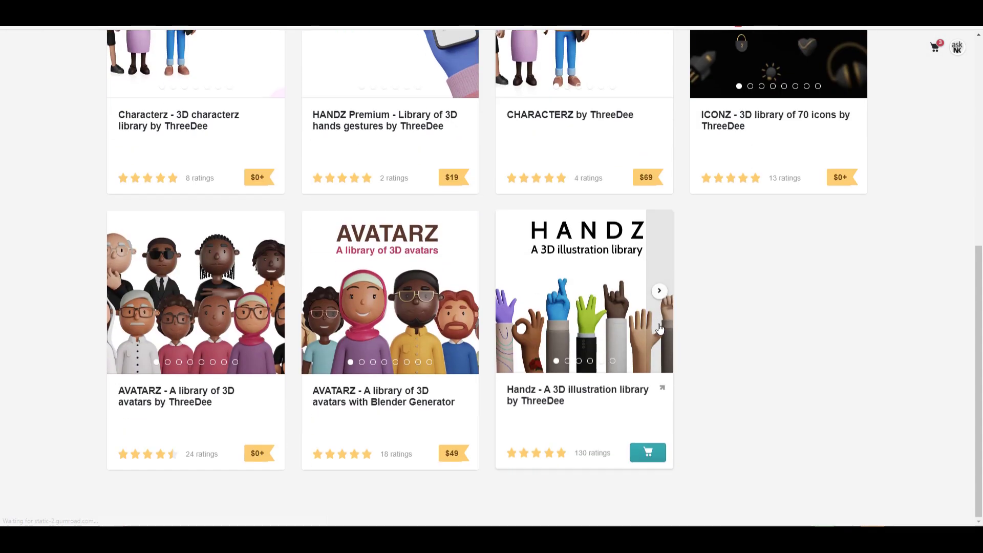
click(533, 272)
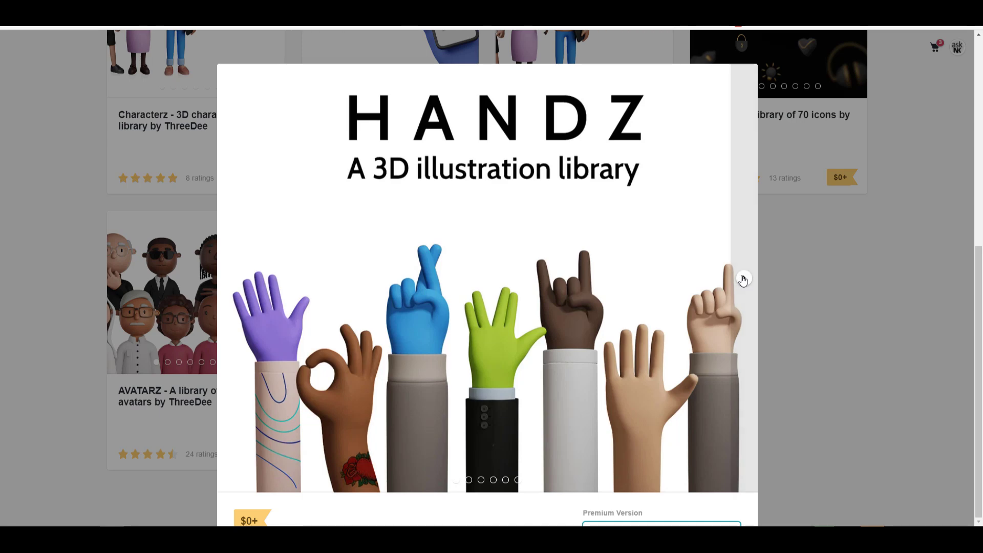
click(744, 281)
click(740, 202)
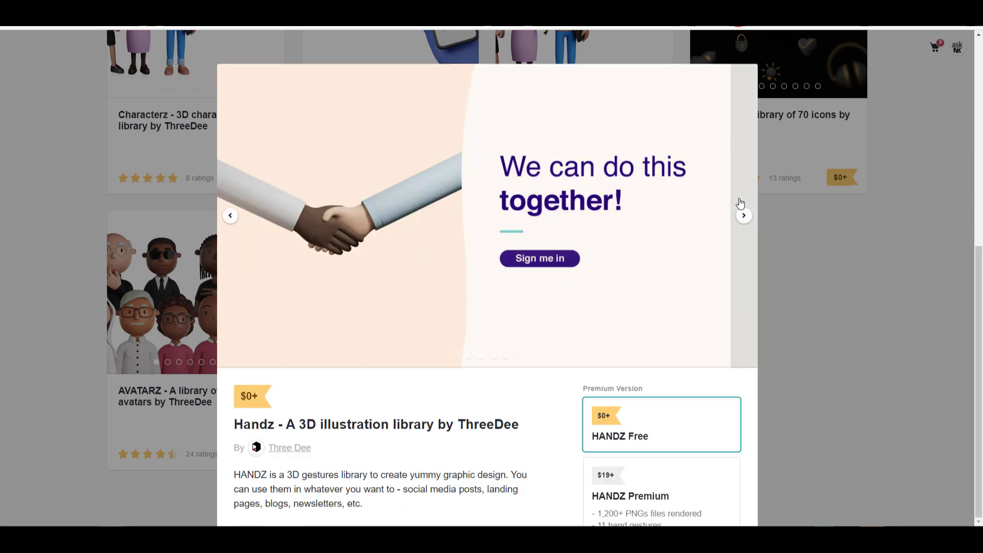
click(740, 202)
click(740, 204)
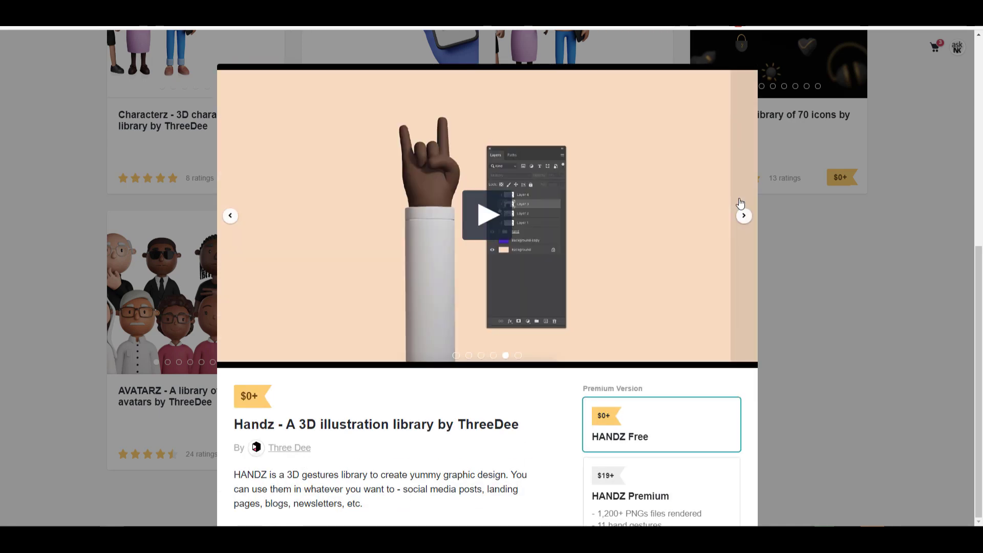
click(740, 203)
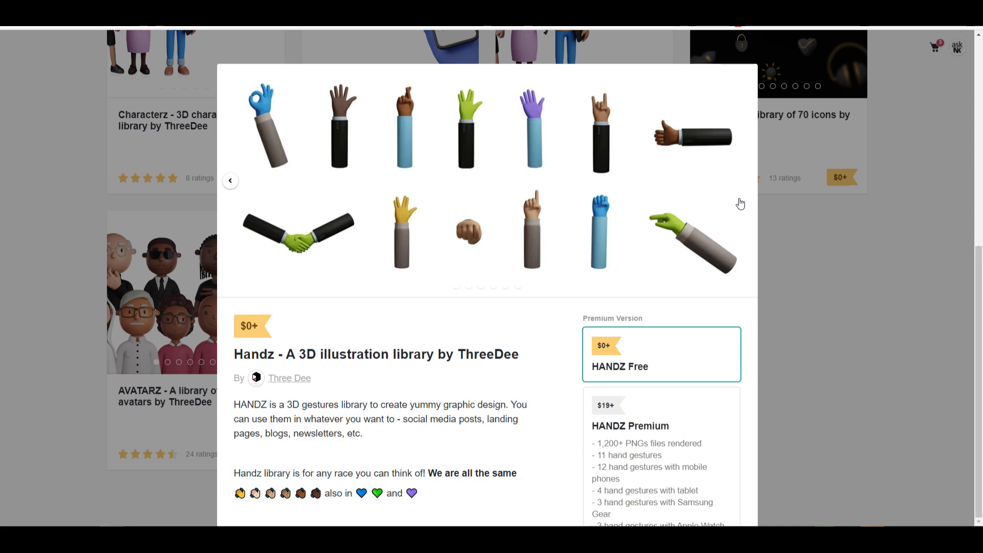
key(Escape)
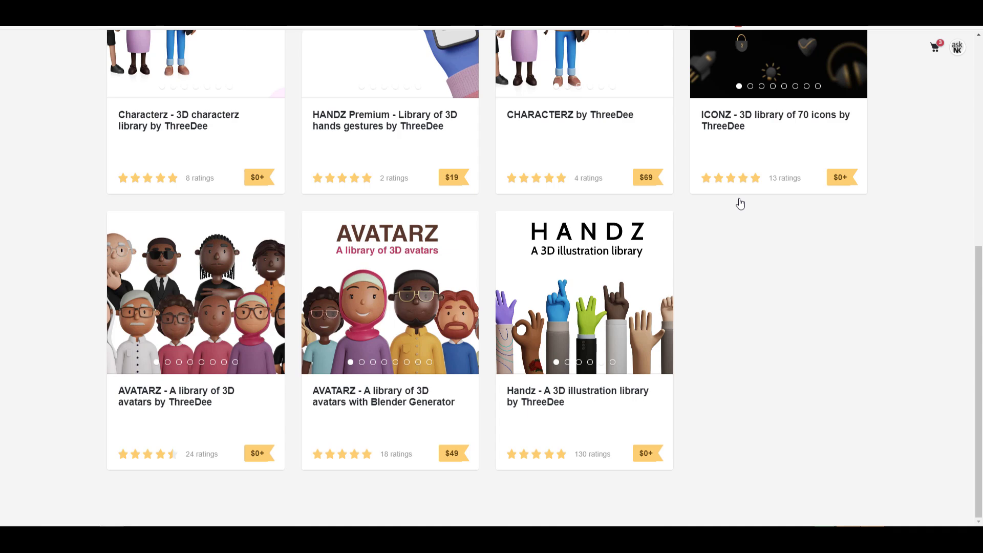
Open the HANDZ Premium hand gestures listing and page through its preview images.
scroll(716, 200, up, 5)
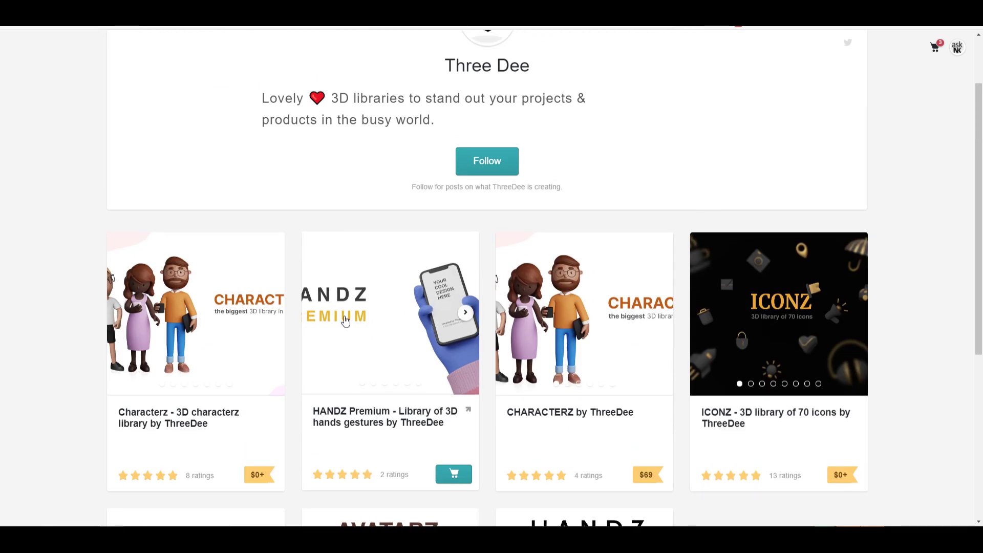
click(352, 320)
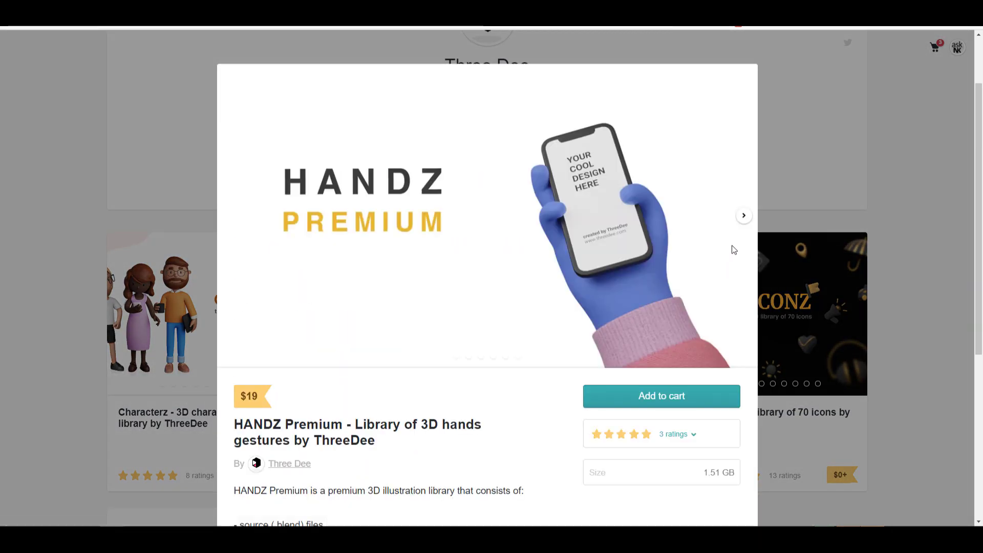
click(744, 215)
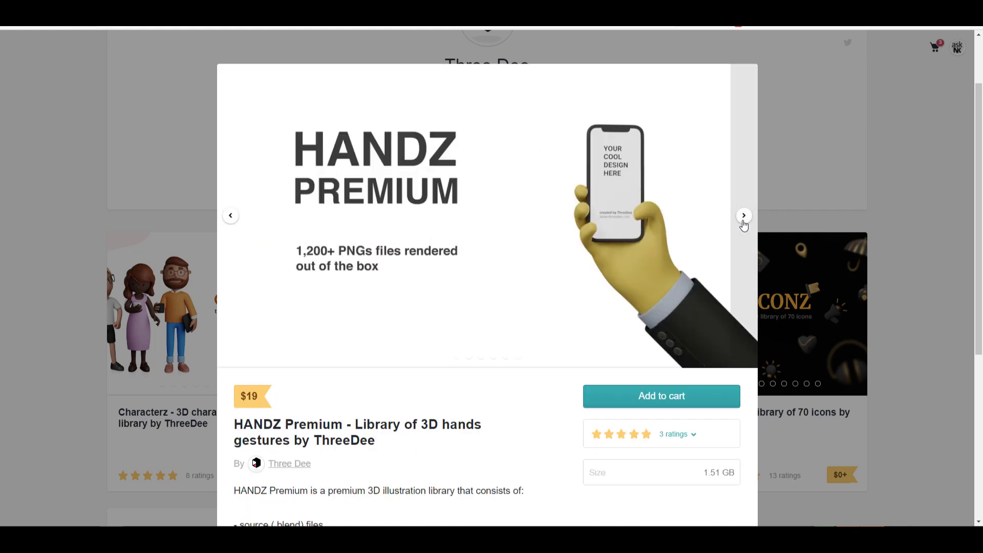
click(743, 215)
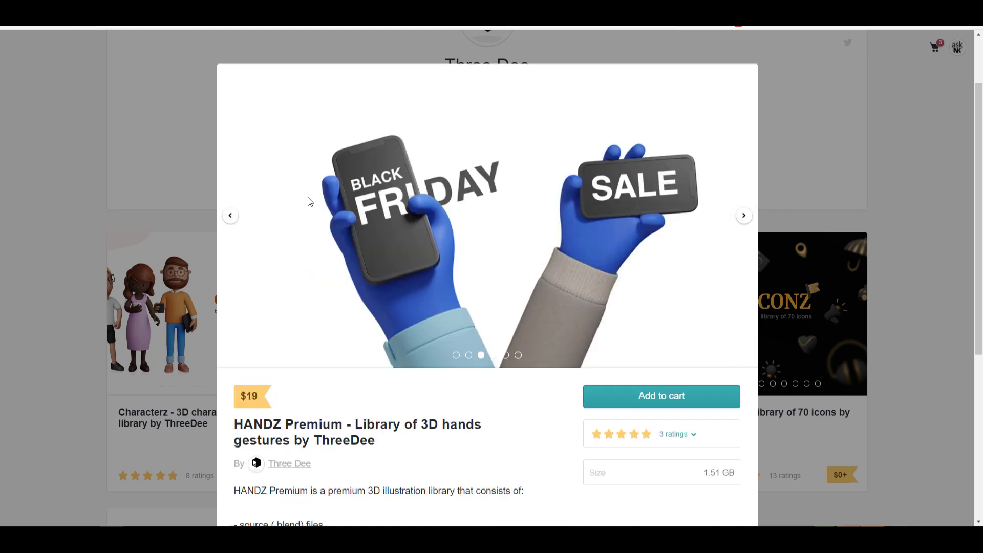
click(743, 218)
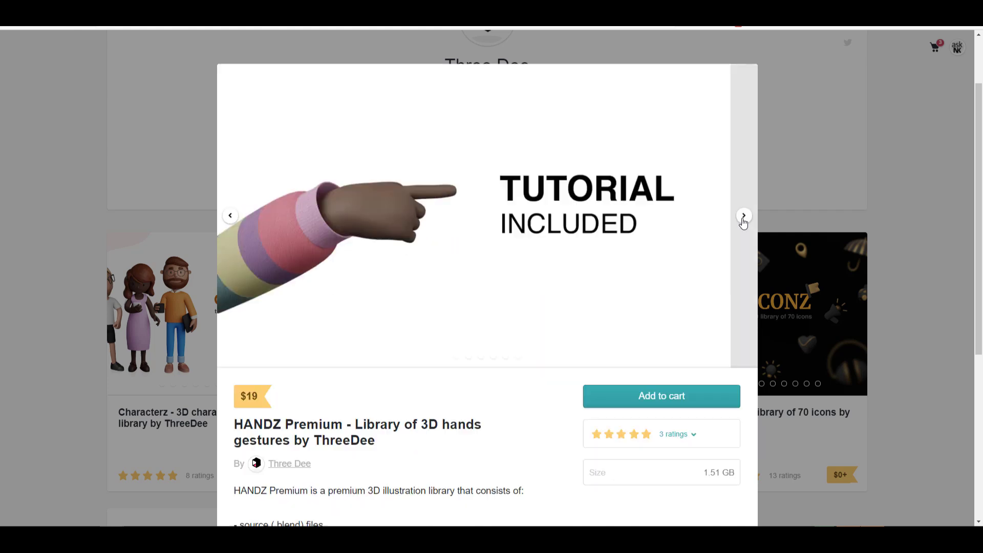
click(743, 220)
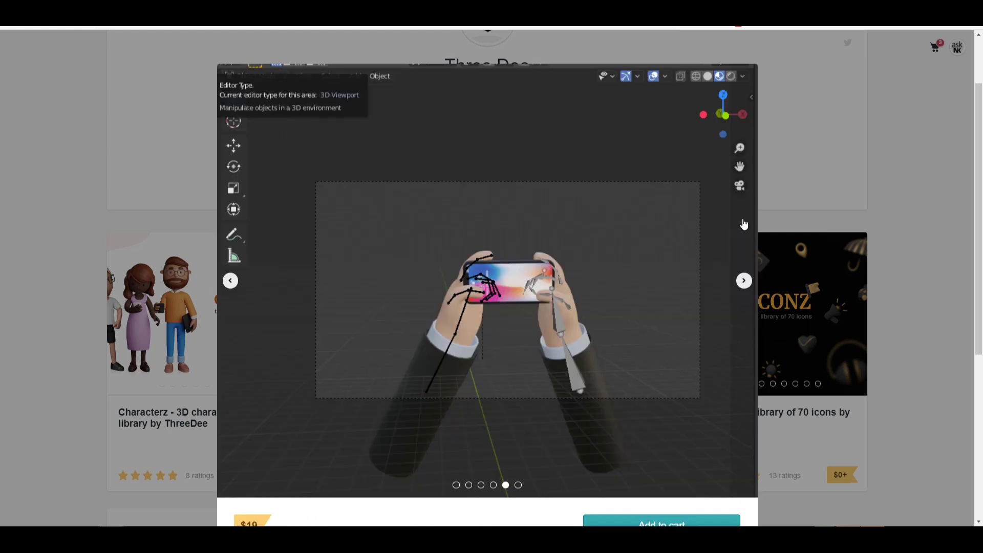
click(744, 281)
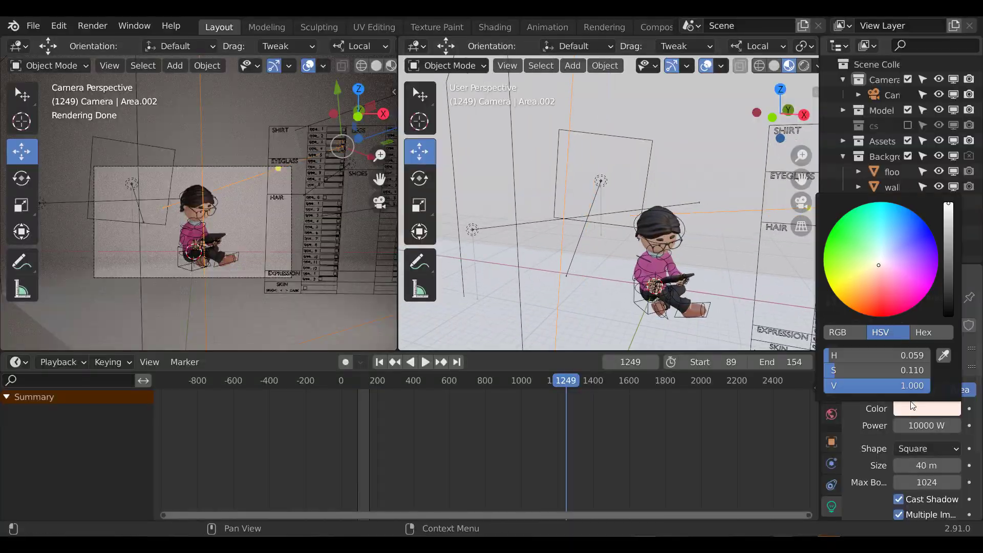
Switch back to Blender, select the background wall and inspect the seated character in the rendered preview from other angles.
click(219, 265)
middle_drag(219, 251, 244, 284)
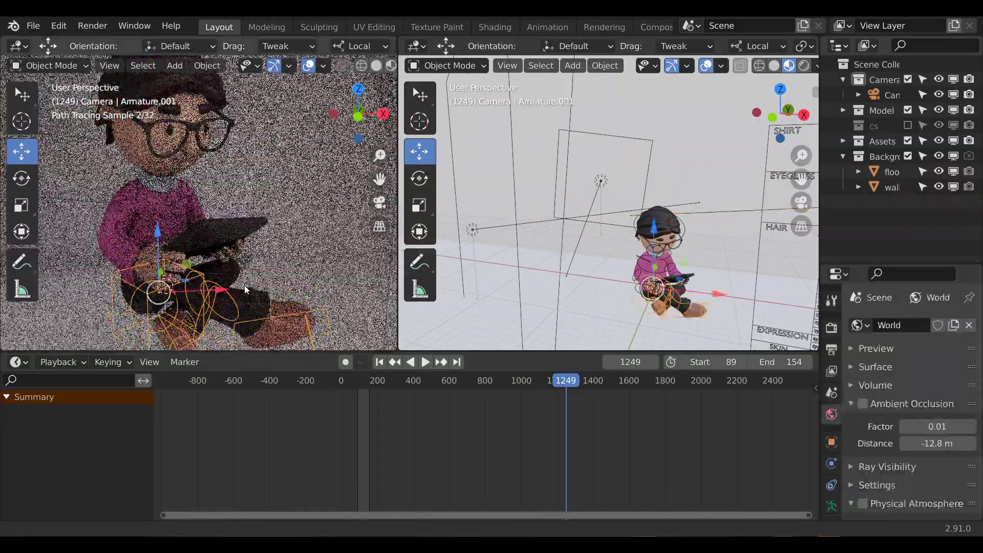
click(290, 221)
middle_drag(290, 219, 265, 206)
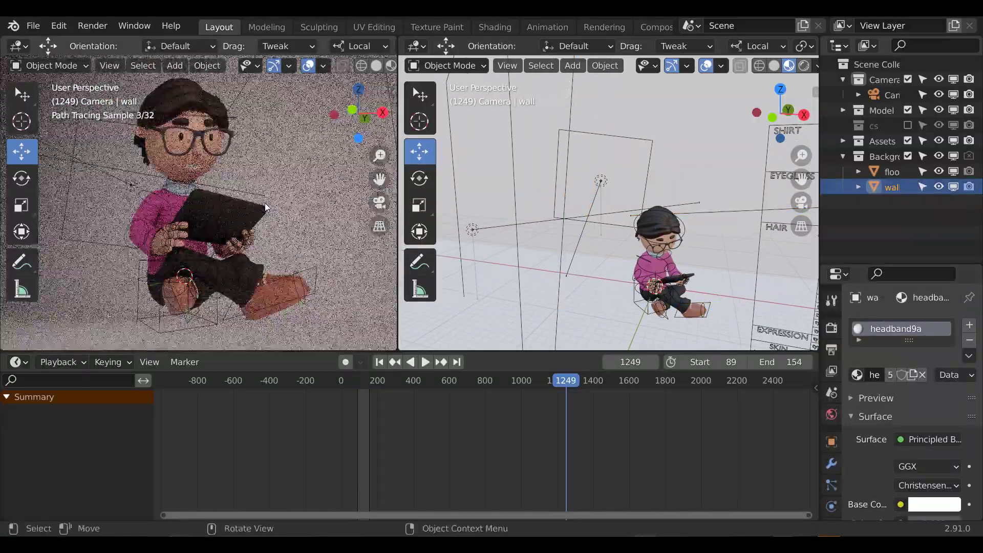